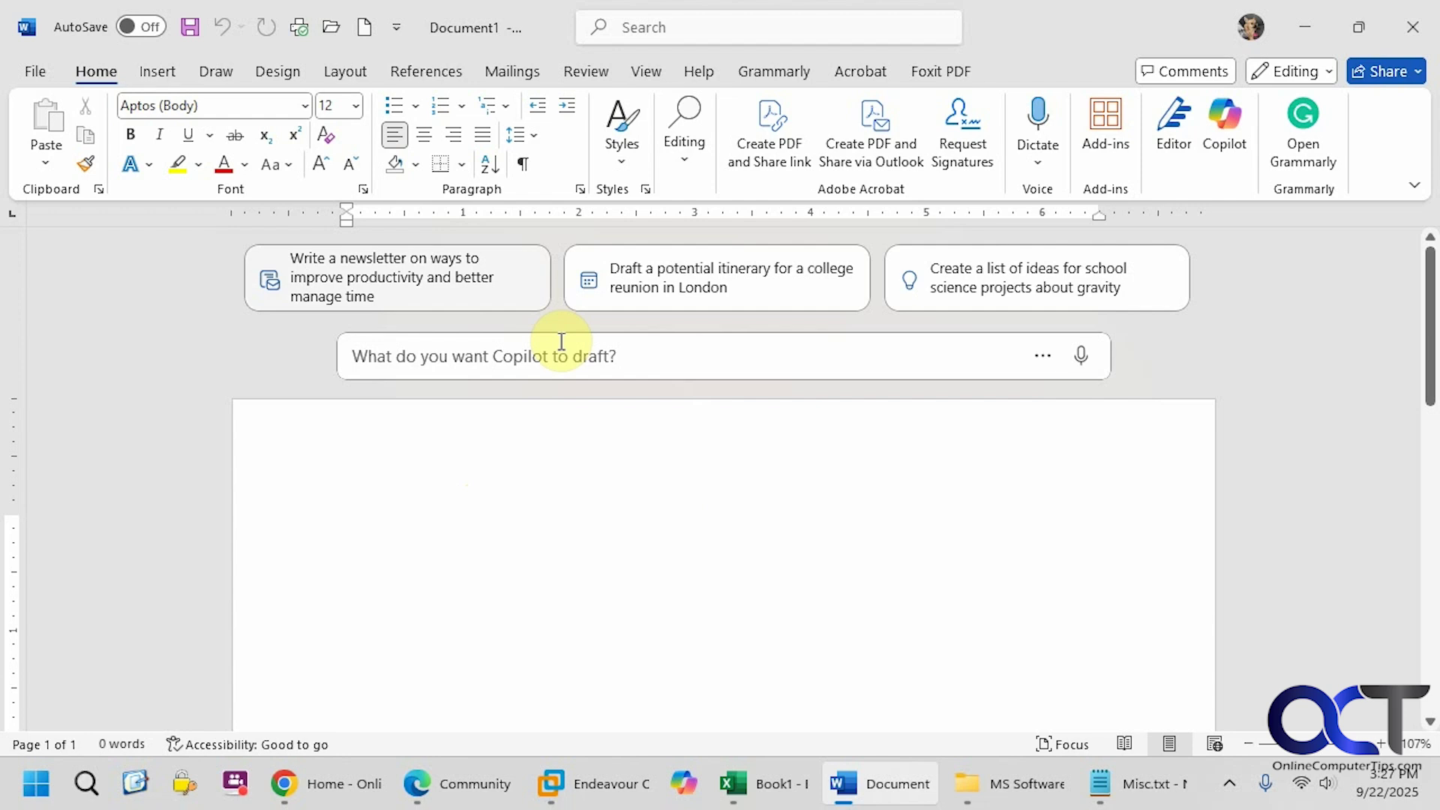
Check the Copilot entries in the Word page's and Excel cell A1's shortcut menus, then return to Word.
{"action": "right_click", "coordinate": [411, 530]}
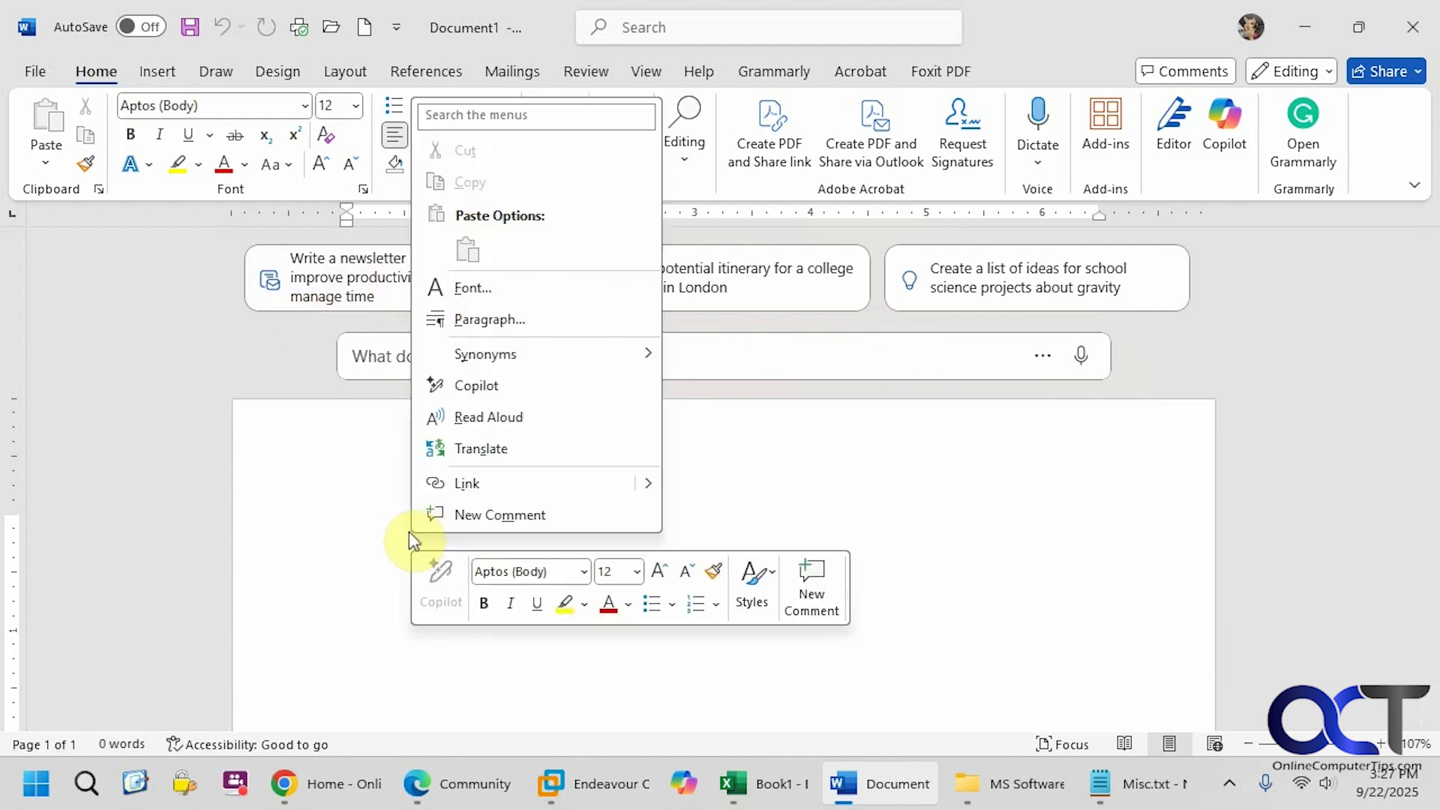
{"action": "left_click", "coordinate": [894, 476]}
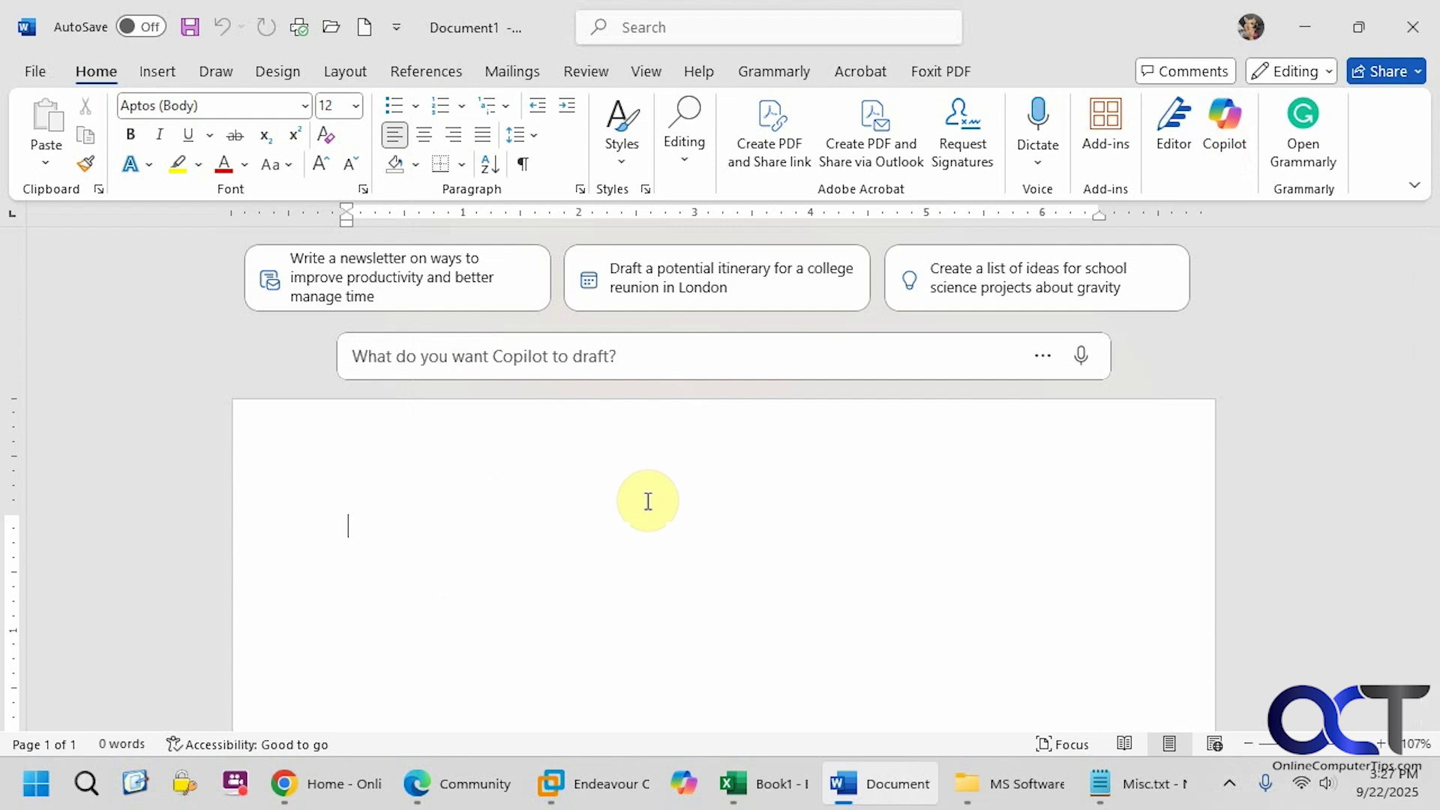
{"action": "left_click", "coordinate": [772, 784]}
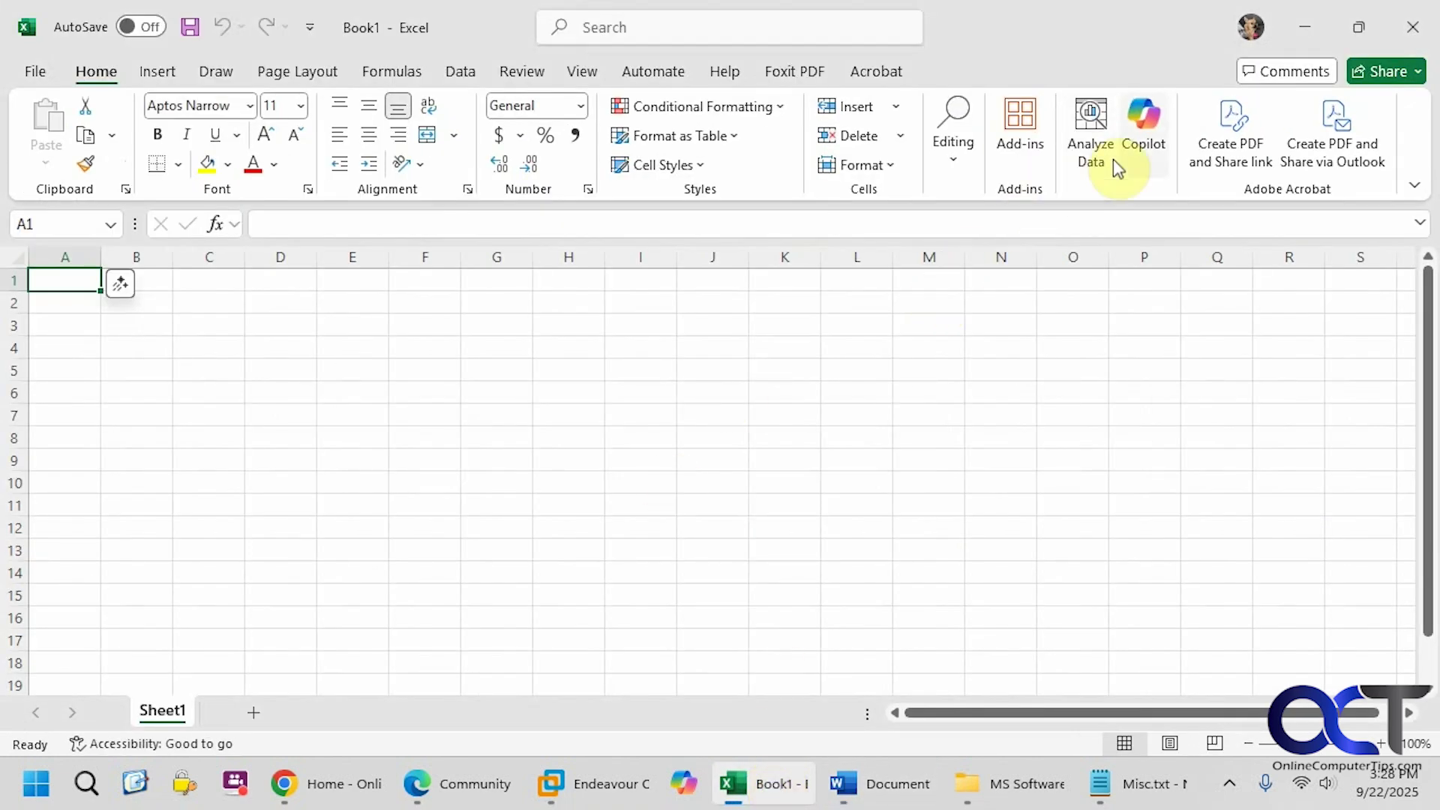
{"action": "right_click", "coordinate": [81, 284]}
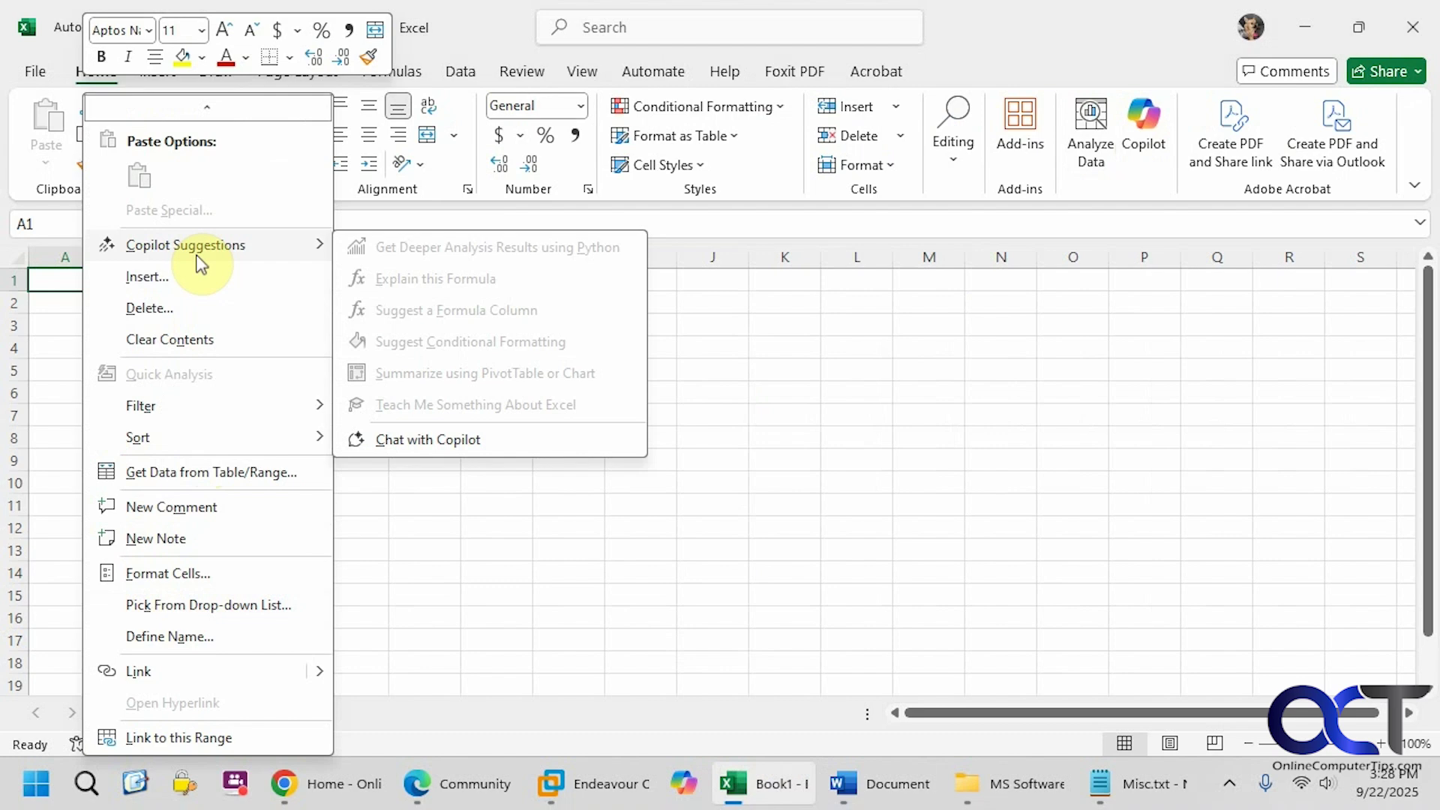
{"action": "left_click", "coordinate": [51, 331]}
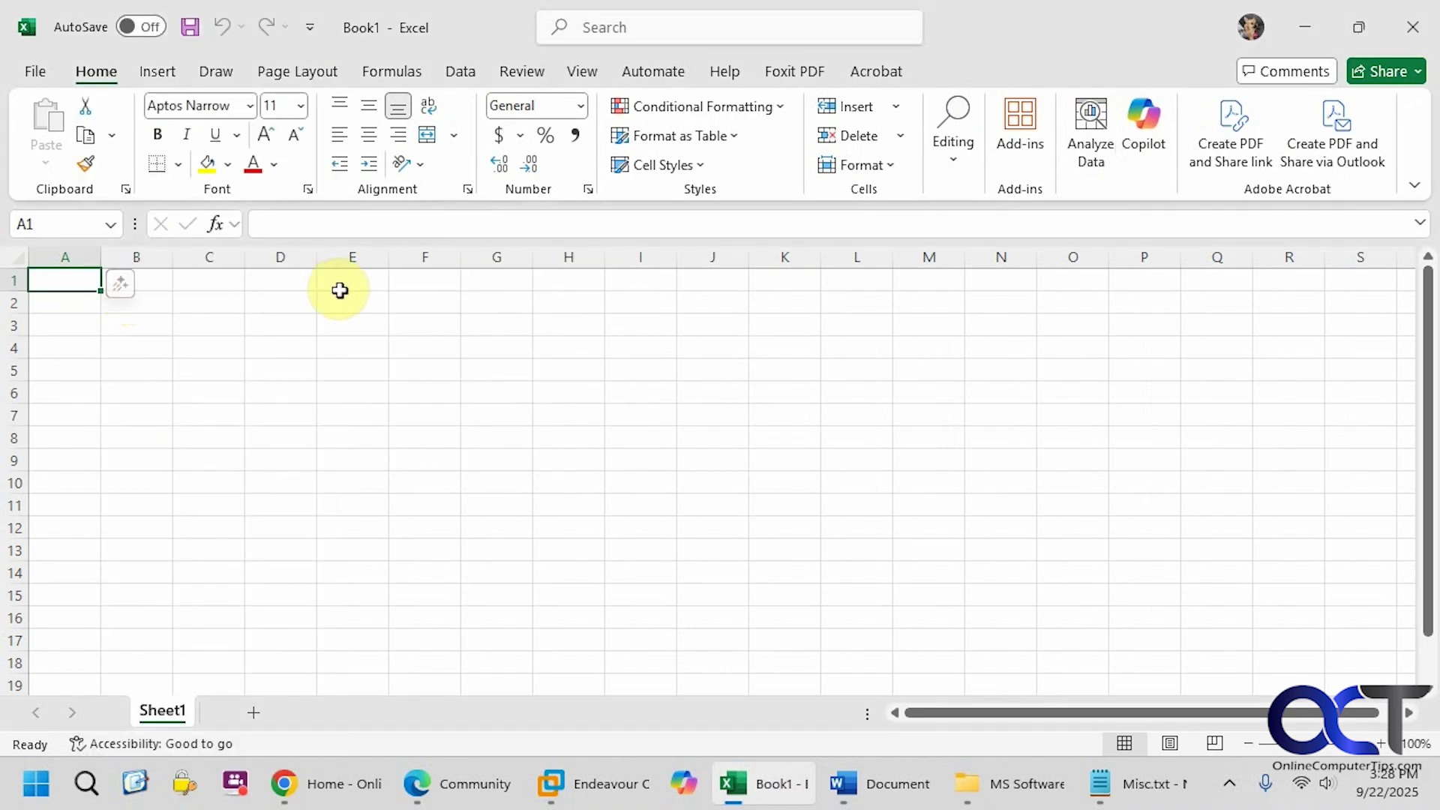
{"action": "left_click", "coordinate": [876, 783]}
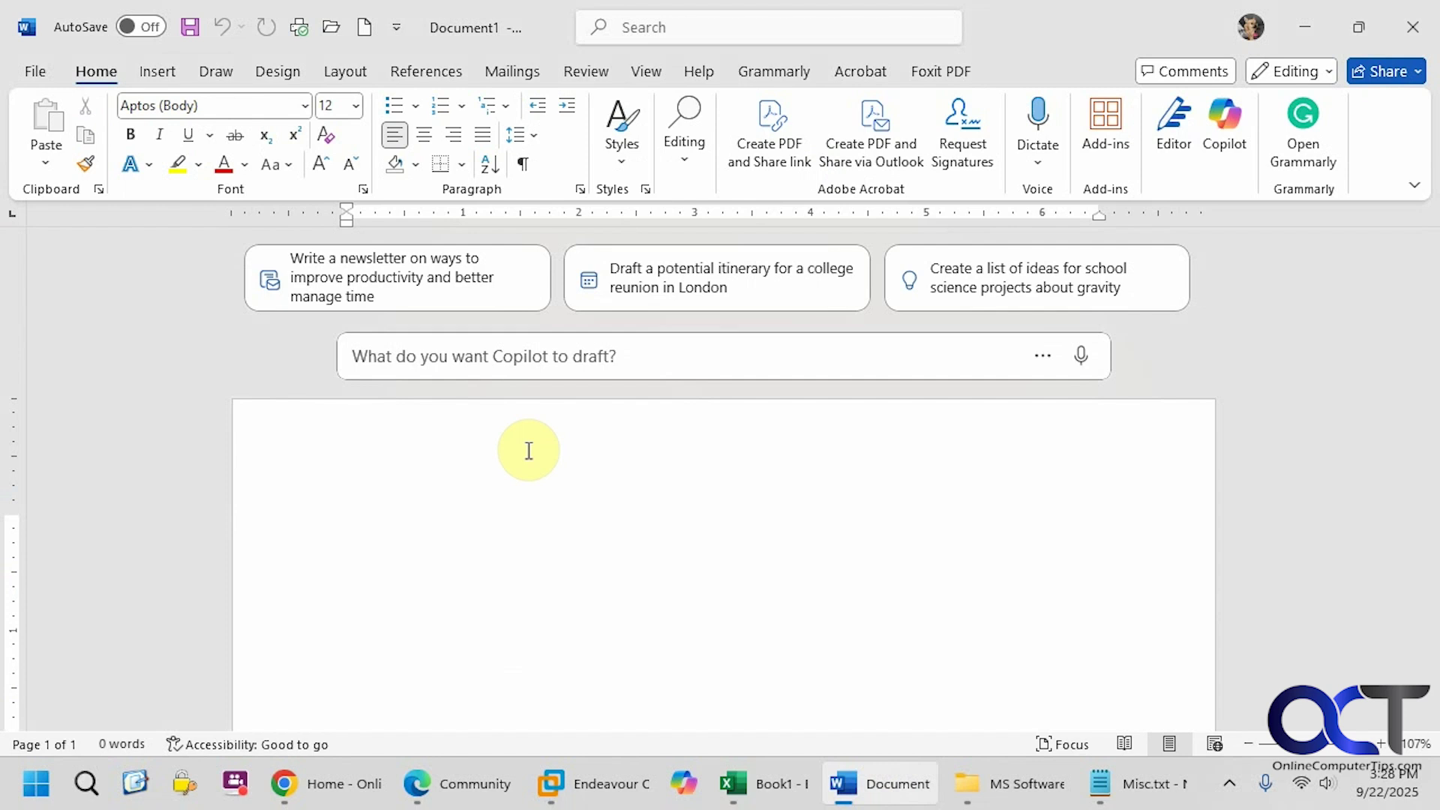
Uncheck Enable Copilot in Word Options > Copilot and confirm with OK.
{"action": "left_click", "coordinate": [35, 71]}
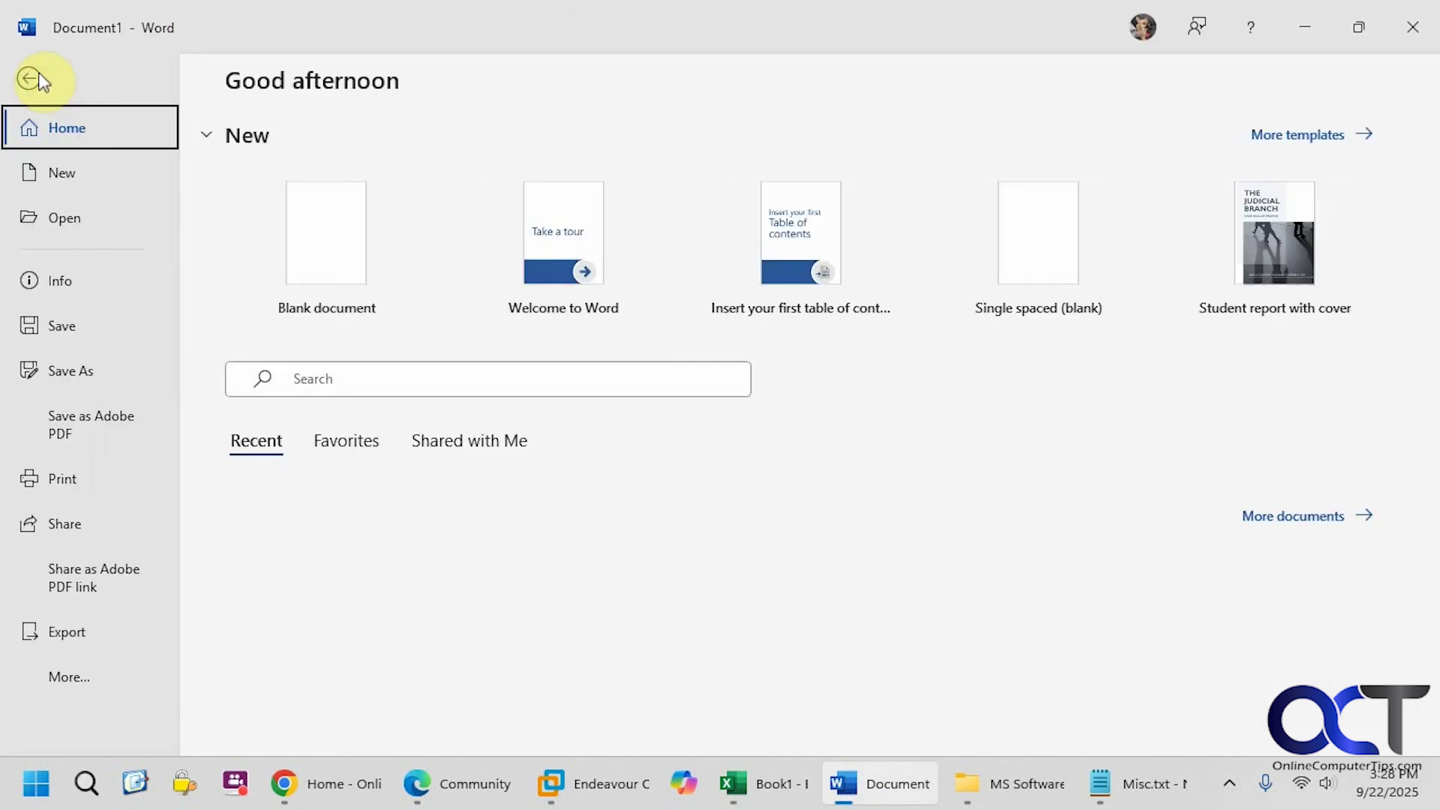
{"action": "left_click", "coordinate": [78, 679]}
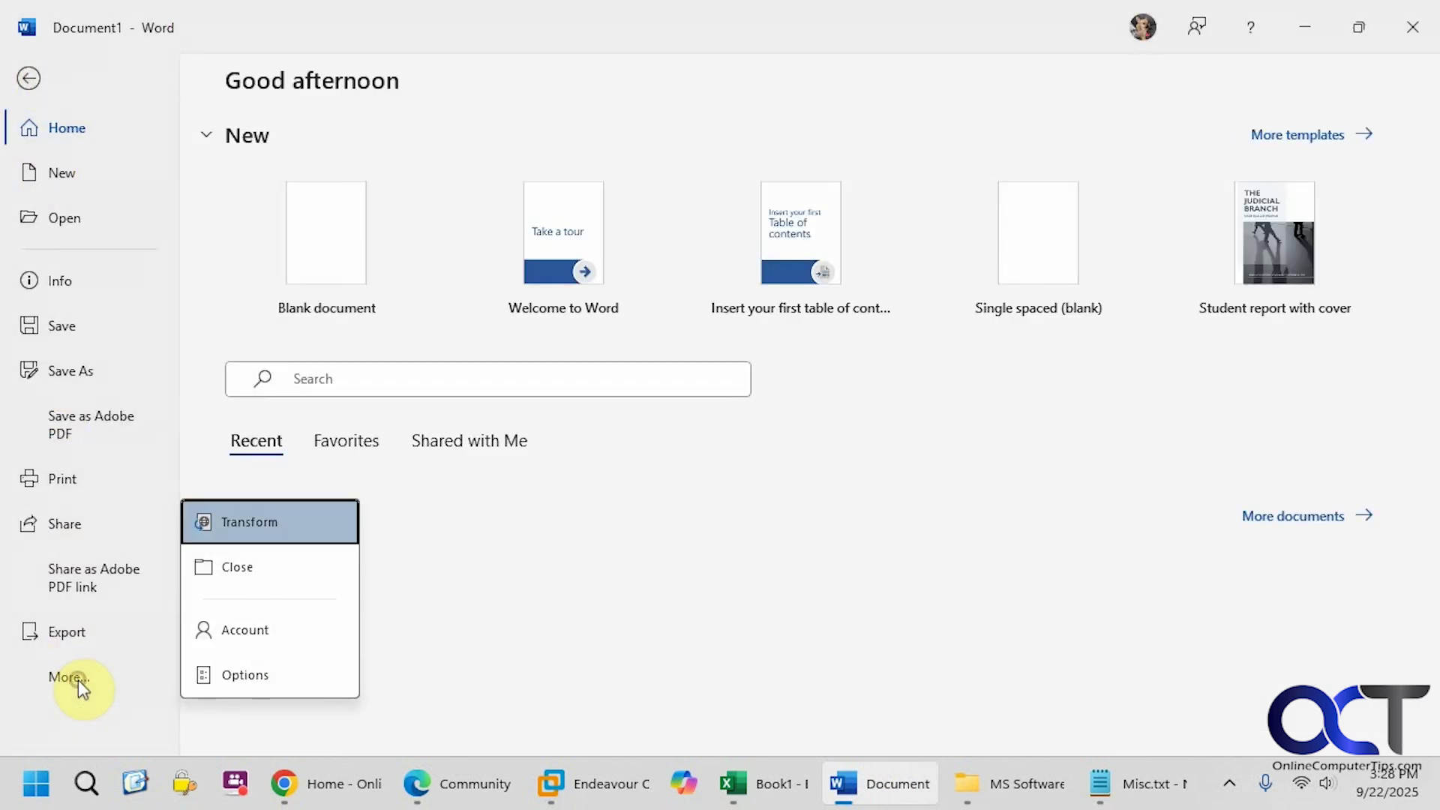
{"action": "left_click", "coordinate": [271, 673]}
{"action": "left_click", "coordinate": [320, 156]}
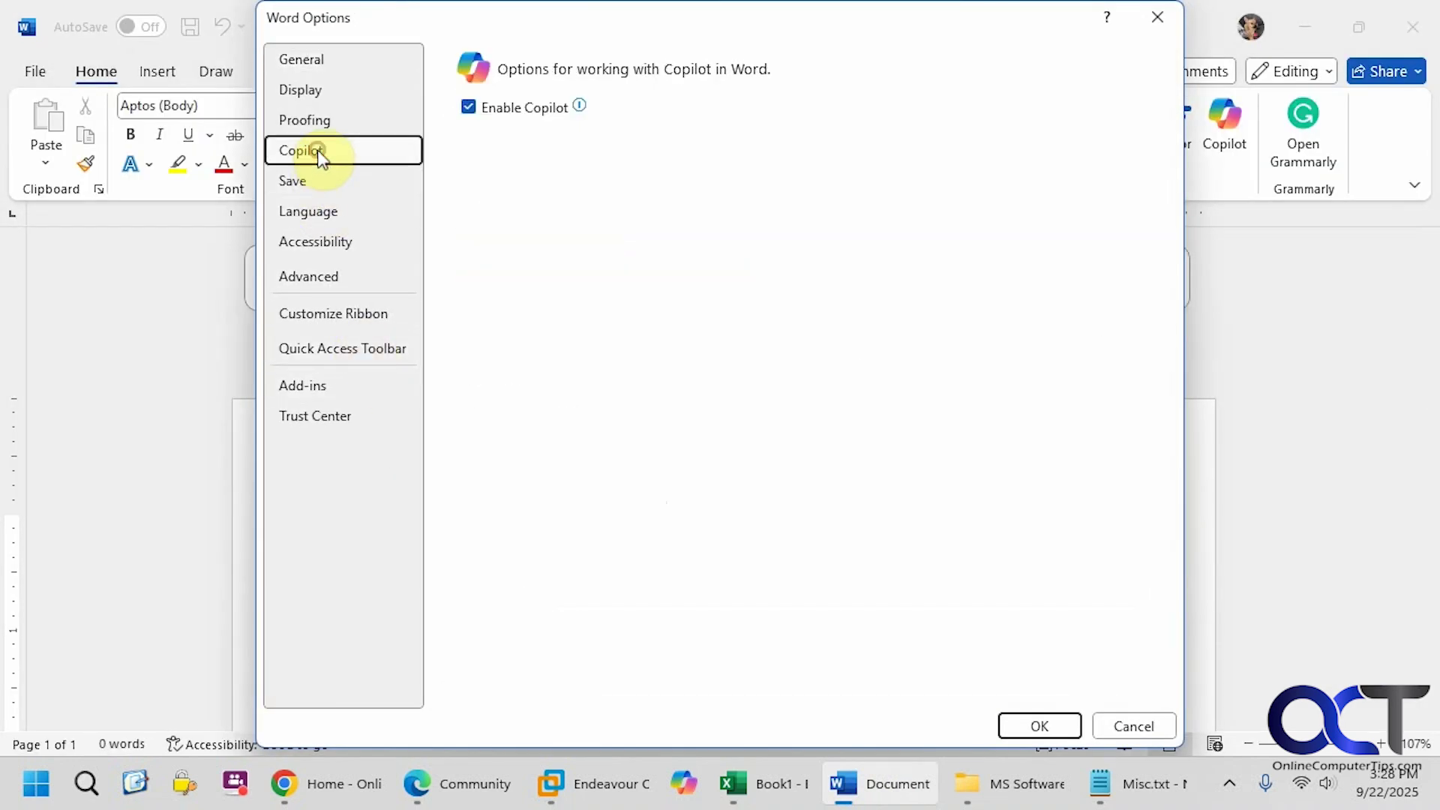
{"action": "left_click", "coordinate": [468, 109]}
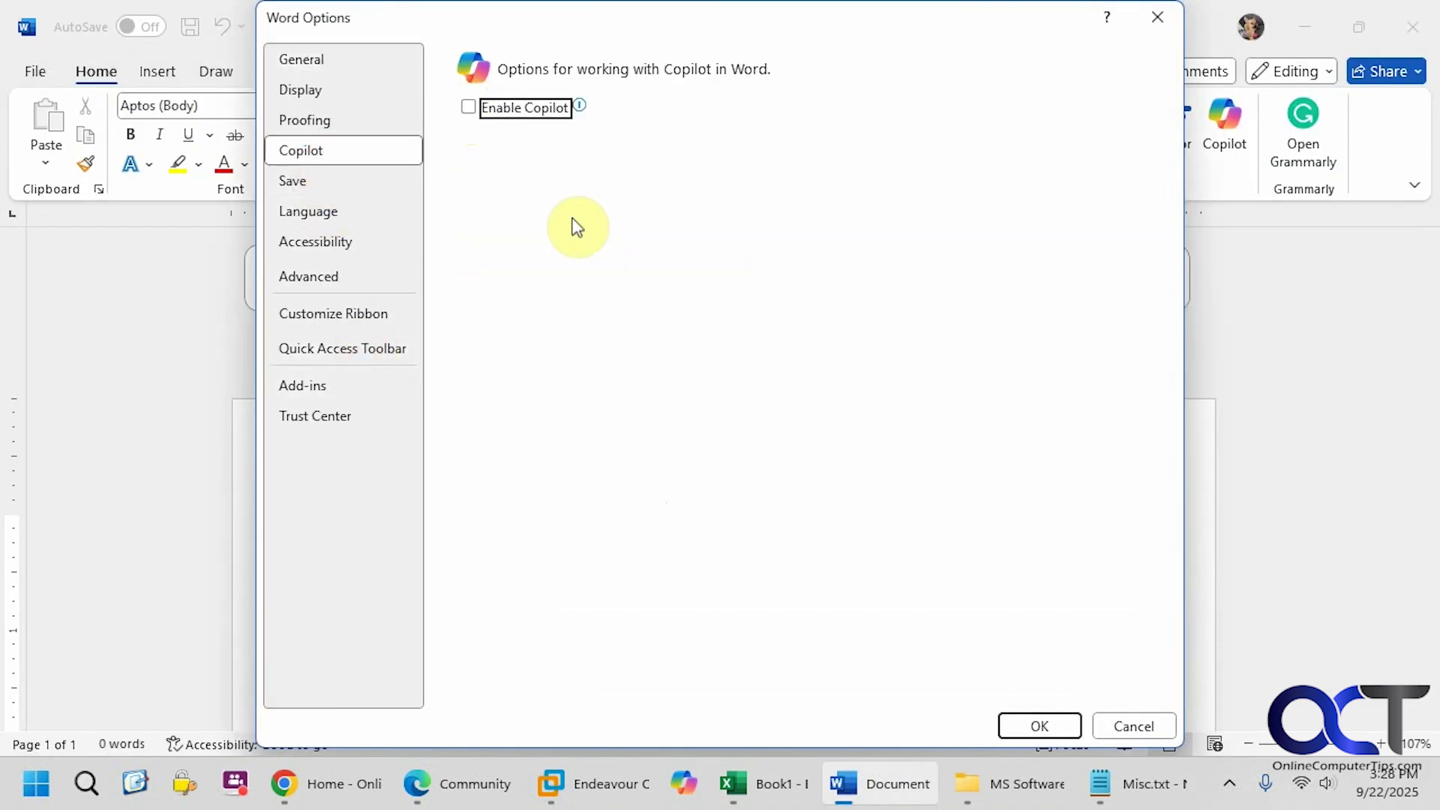
{"action": "left_click", "coordinate": [1041, 722]}
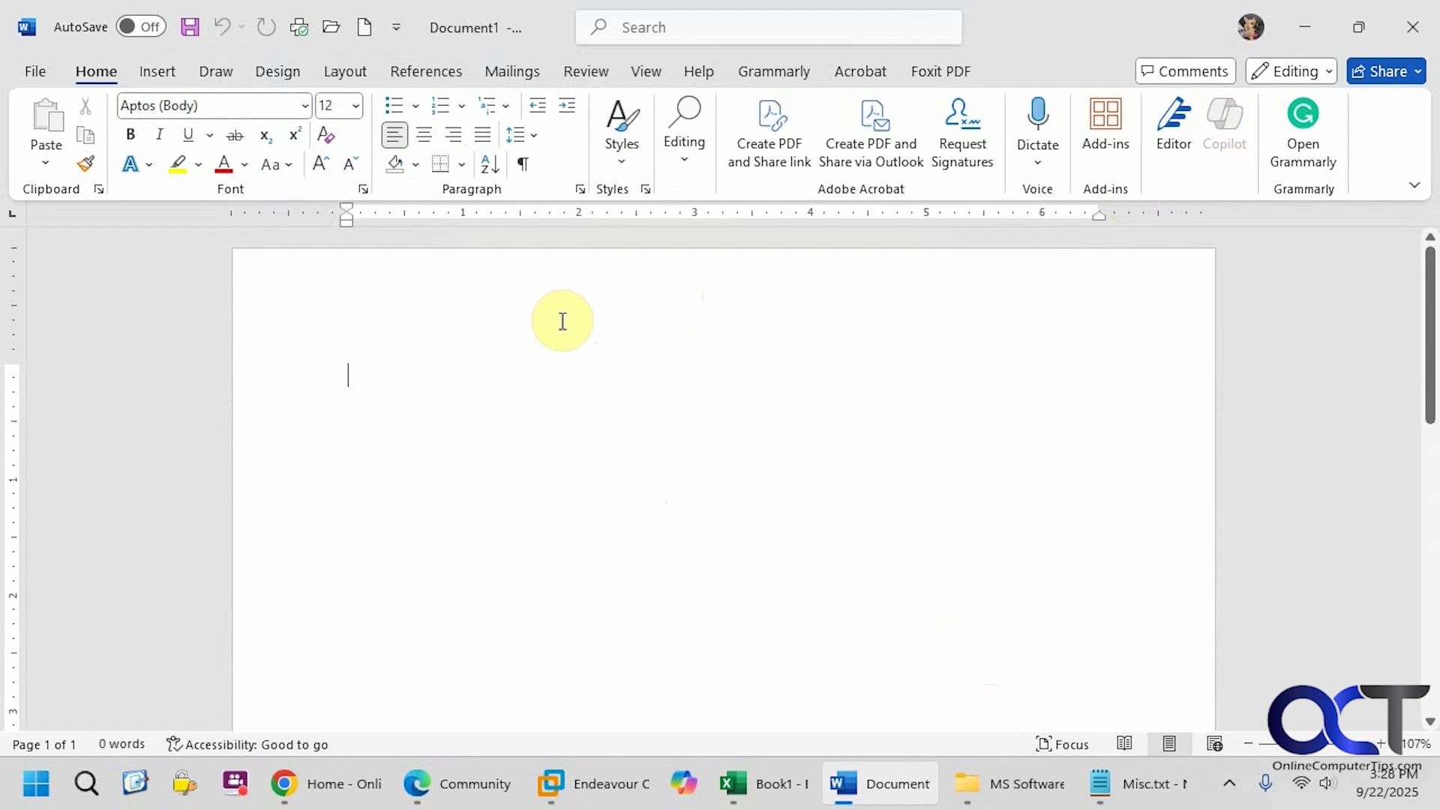
In the Book1 workbook, uncheck Enable Copilot in Excel Options > Copilot and confirm with OK.
{"action": "left_click", "coordinate": [762, 774]}
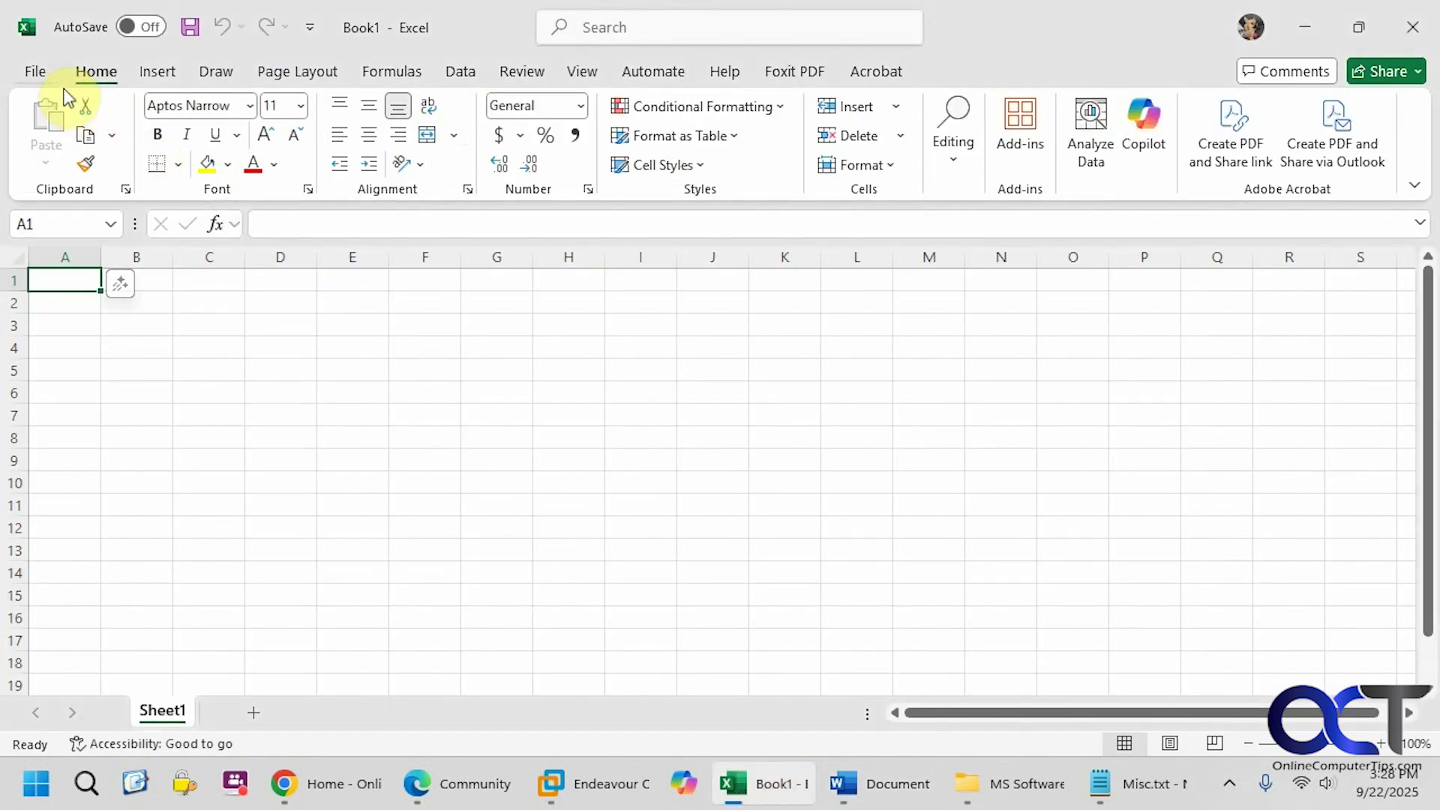
{"action": "left_click", "coordinate": [35, 71]}
{"action": "left_click", "coordinate": [89, 679]}
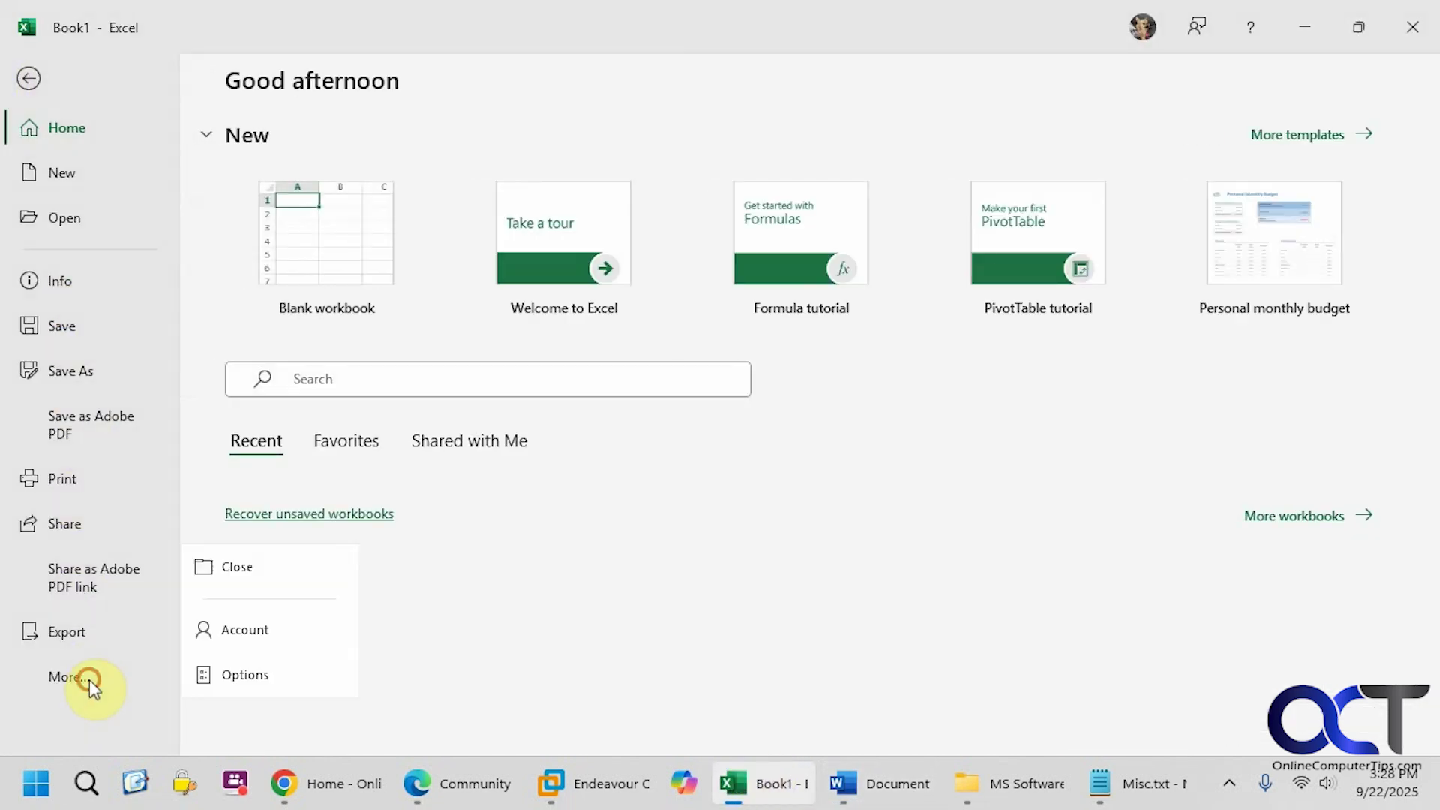
{"action": "left_click", "coordinate": [260, 673]}
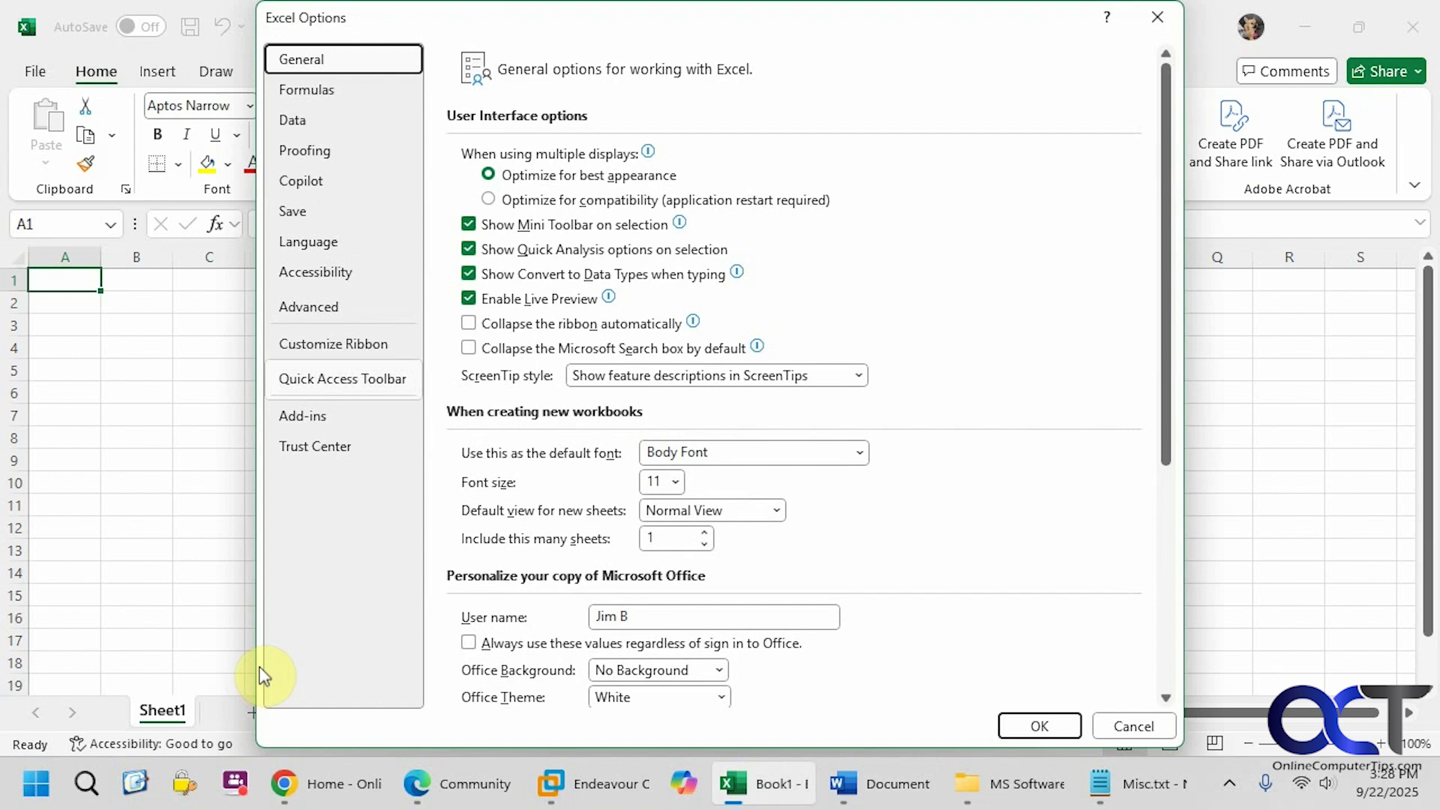
{"action": "left_click", "coordinate": [319, 182]}
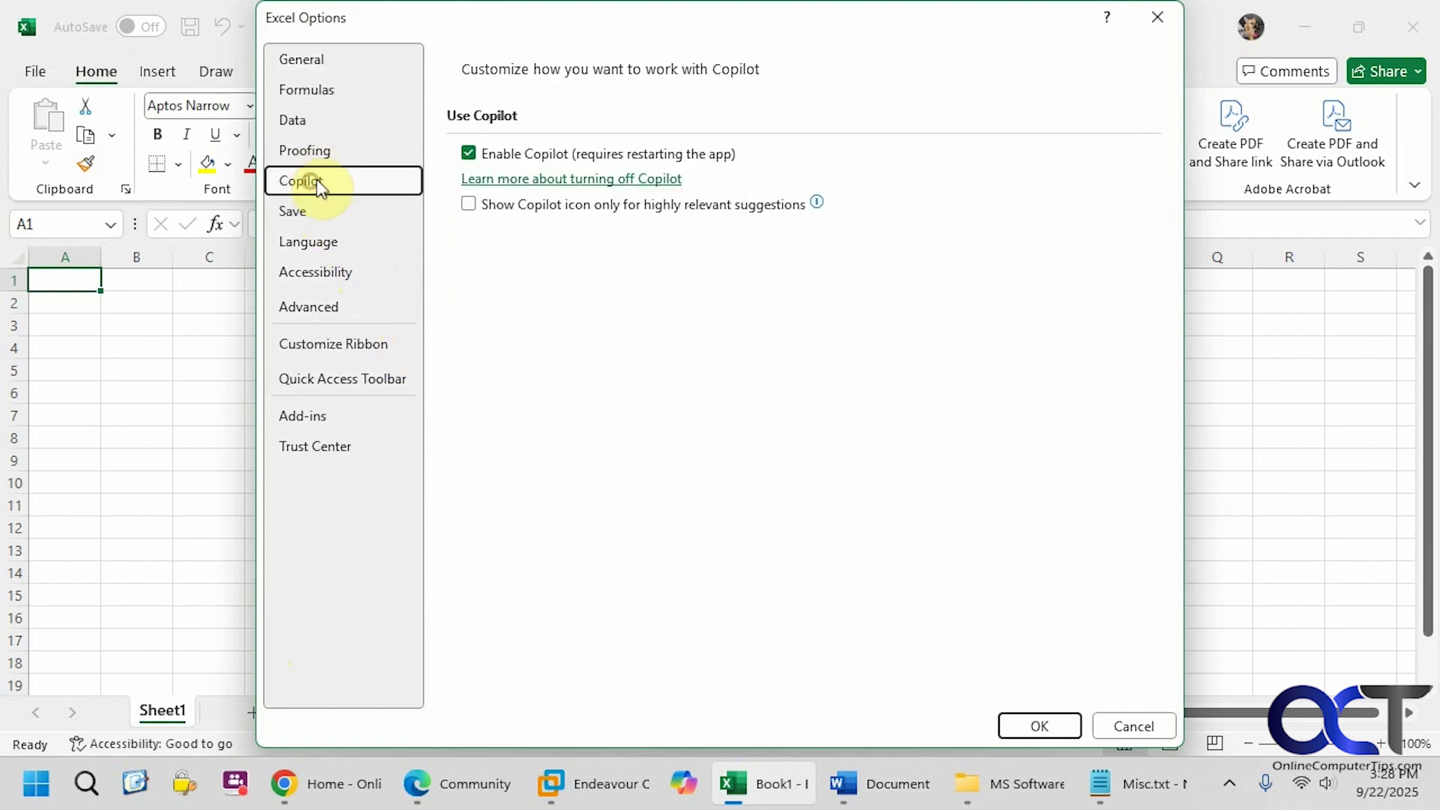
{"action": "left_click", "coordinate": [469, 153]}
{"action": "mouse_move", "coordinate": [555, 217]}
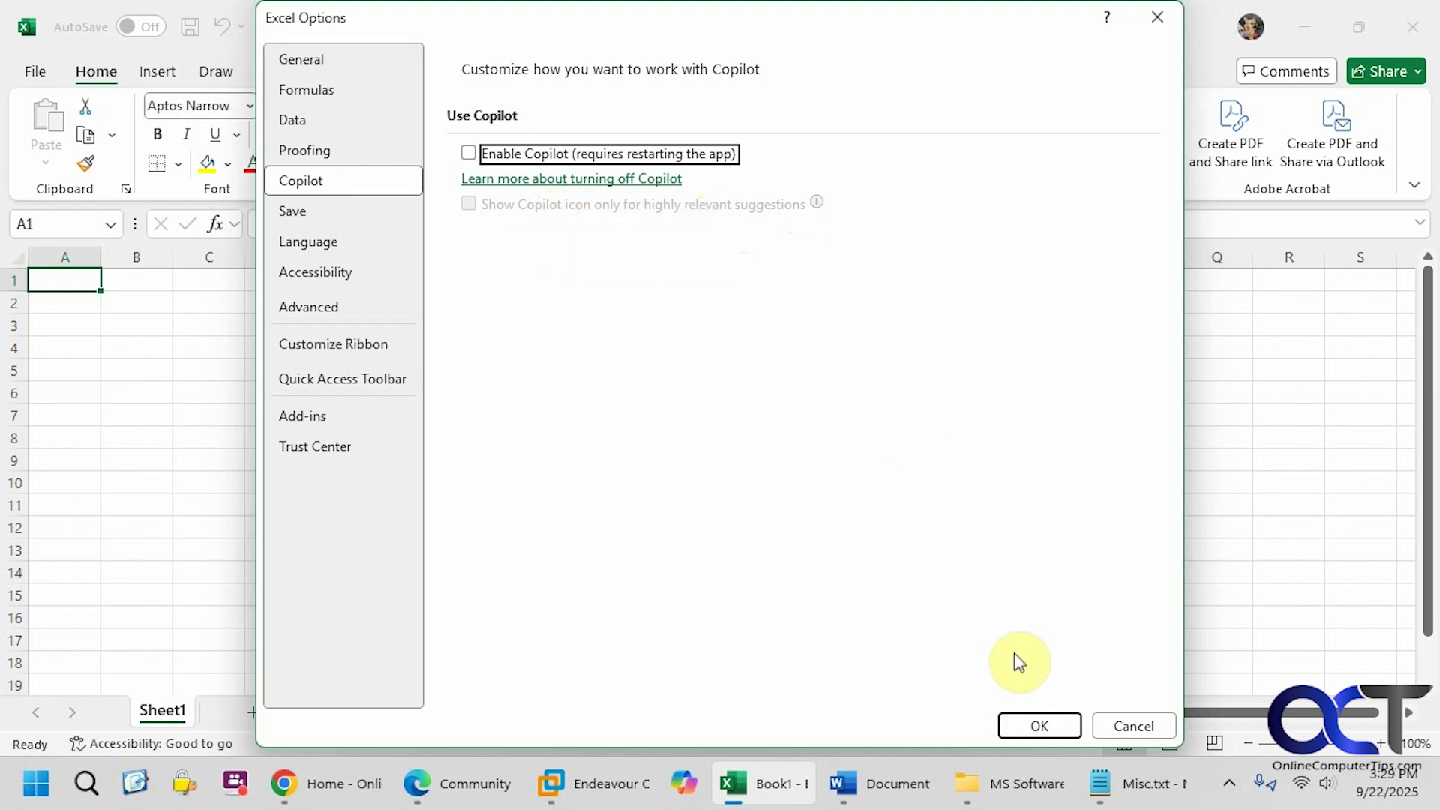
{"action": "left_click", "coordinate": [1035, 724]}
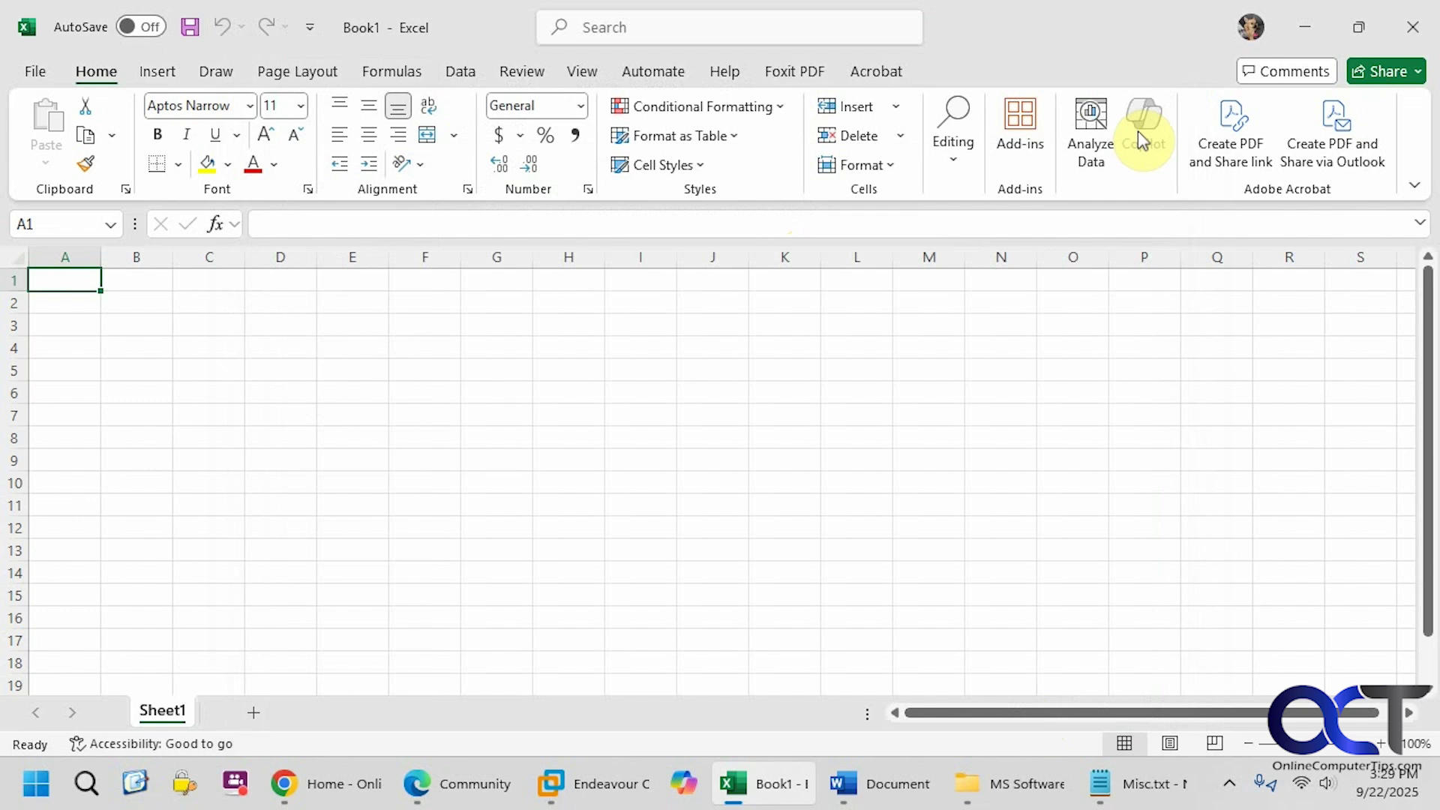
Verify cell K2's shortcut menu no longer offers Copilot suggestions.
{"action": "right_click", "coordinate": [776, 303]}
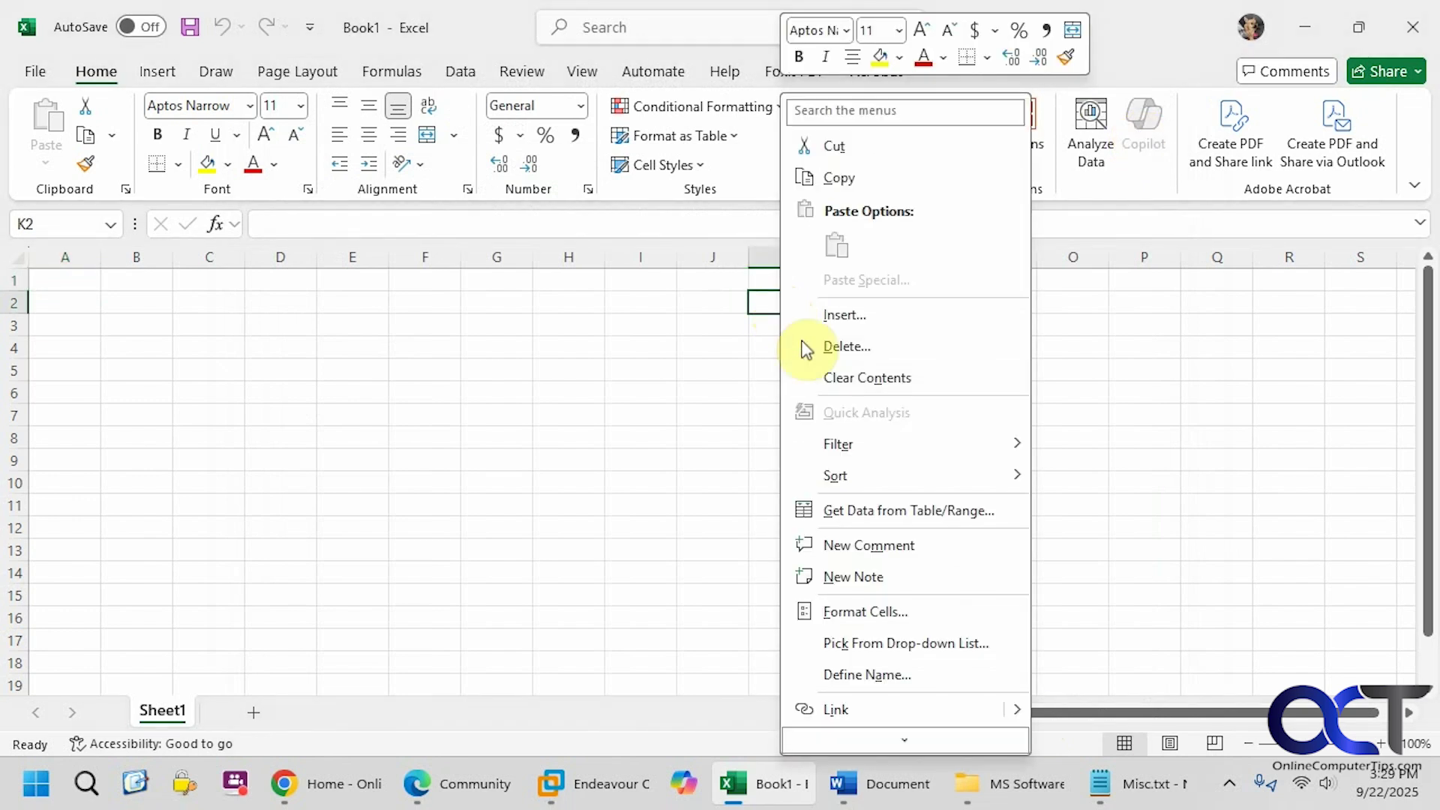
{"action": "scroll", "coordinate": [884, 470], "scroll_direction": "down", "scroll_amount": 1}
{"action": "scroll", "coordinate": [887, 480], "scroll_direction": "up", "scroll_amount": 1}
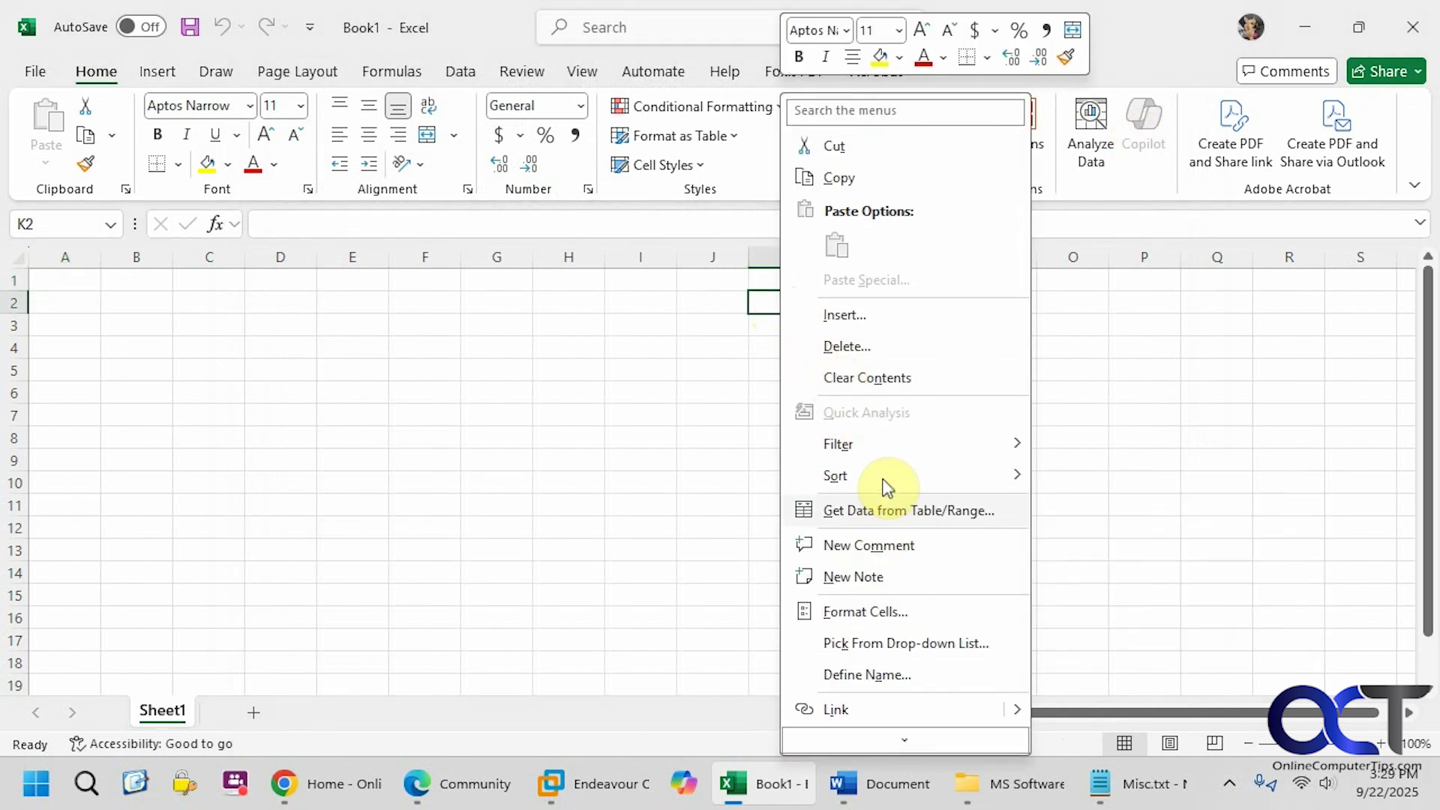
{"action": "left_click", "coordinate": [707, 396]}
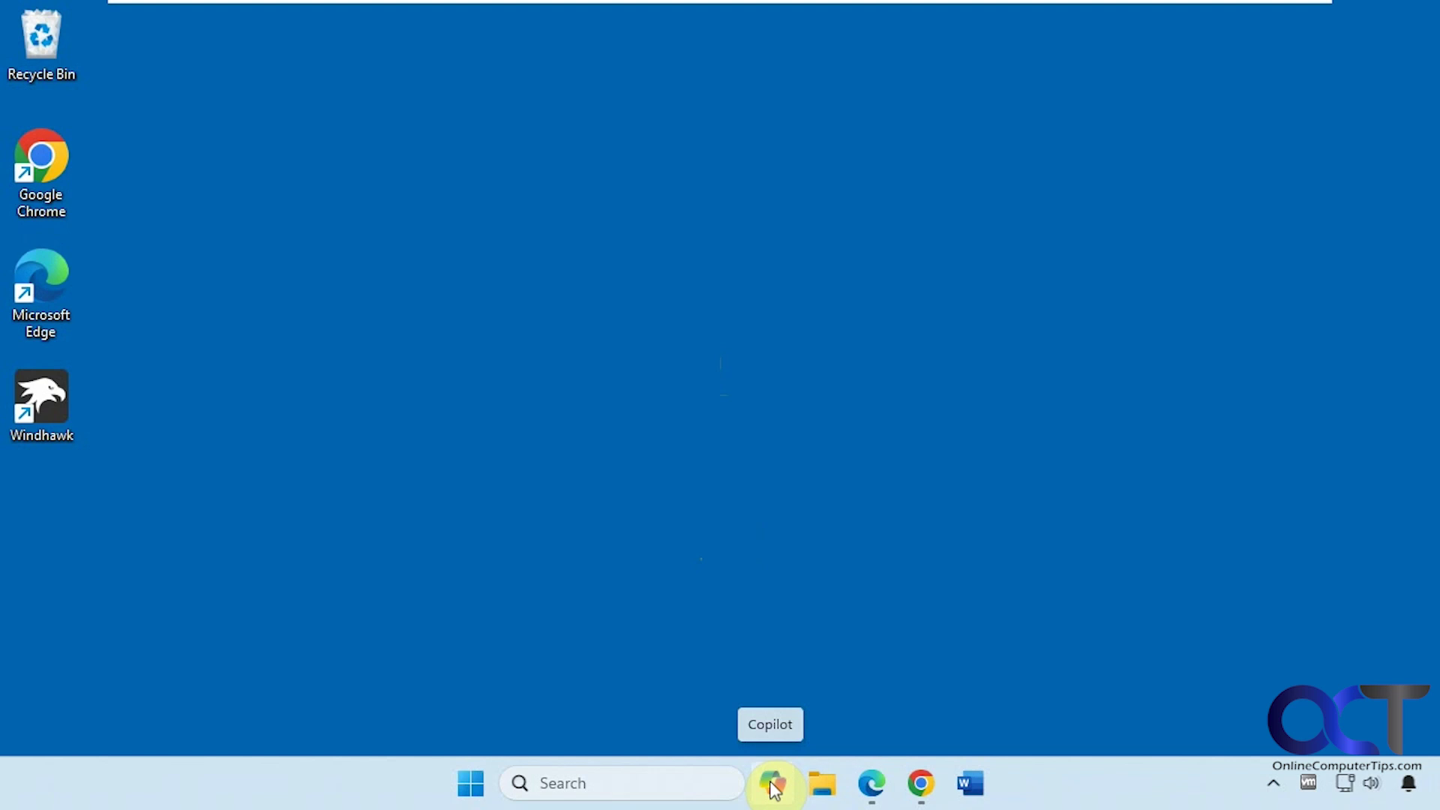
Launch the Settings app from the Start menu's pinned apps.
{"action": "left_click", "coordinate": [471, 784]}
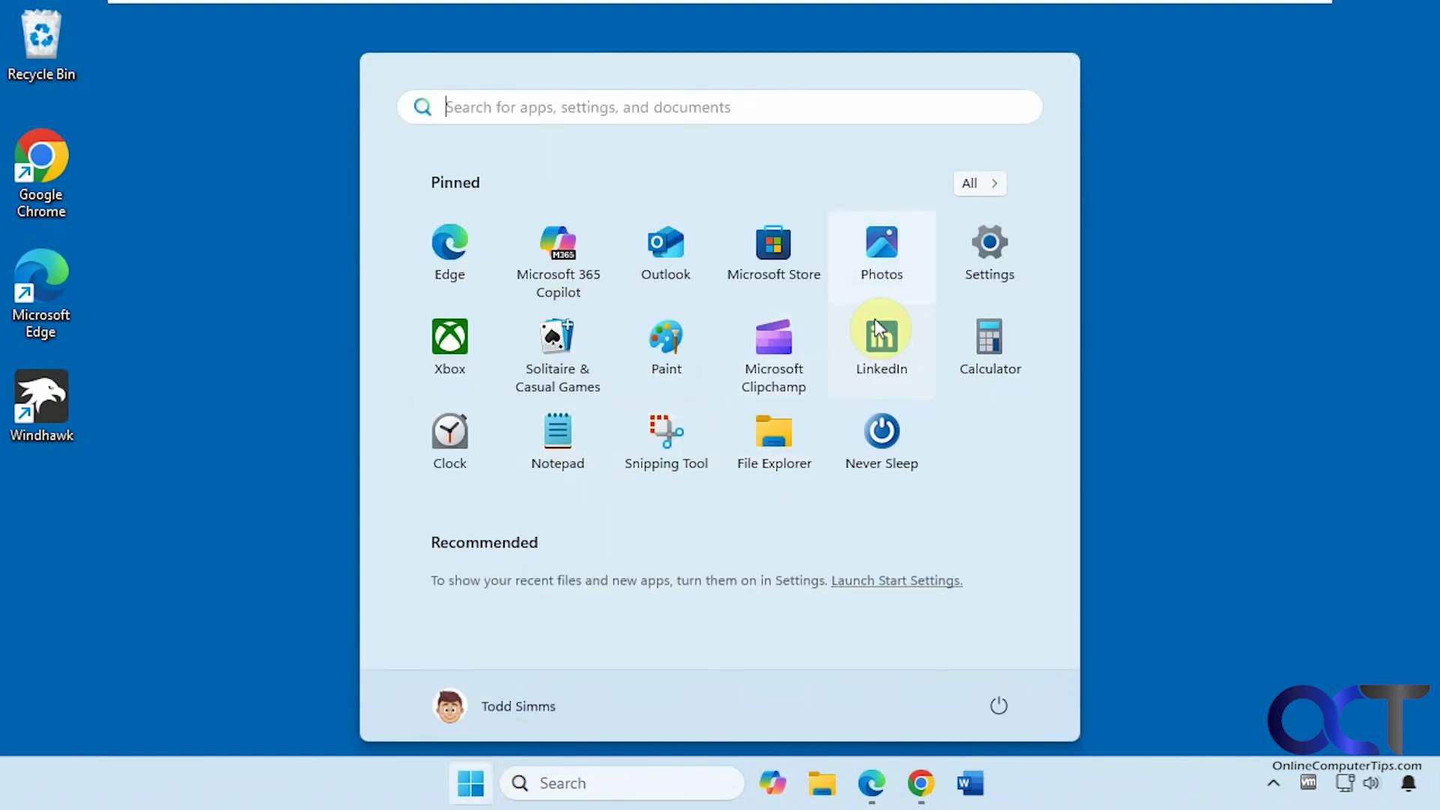
{"action": "left_click", "coordinate": [985, 239]}
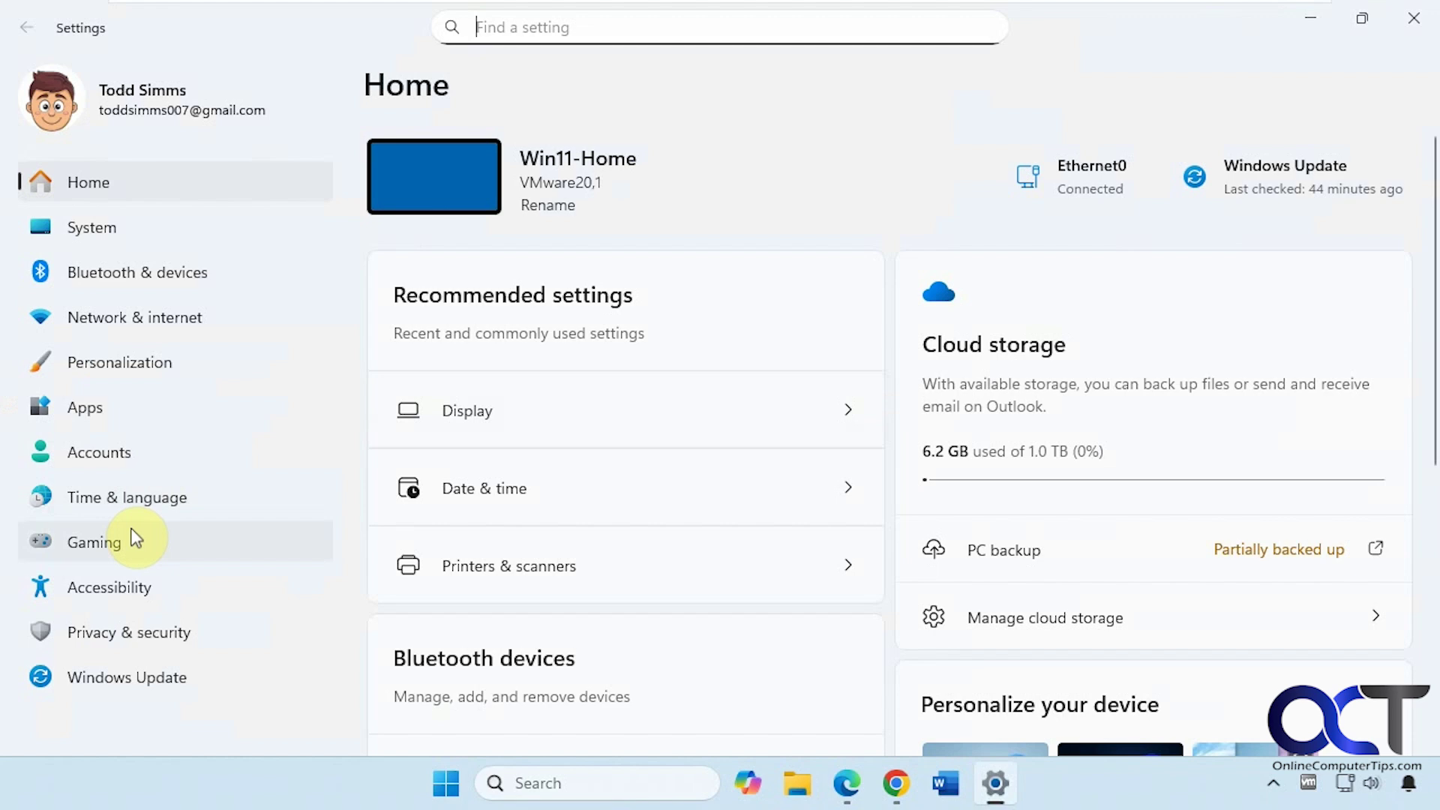
Locate Copilot under Apps > Installed apps and bring up its actions menu.
{"action": "left_click", "coordinate": [106, 411]}
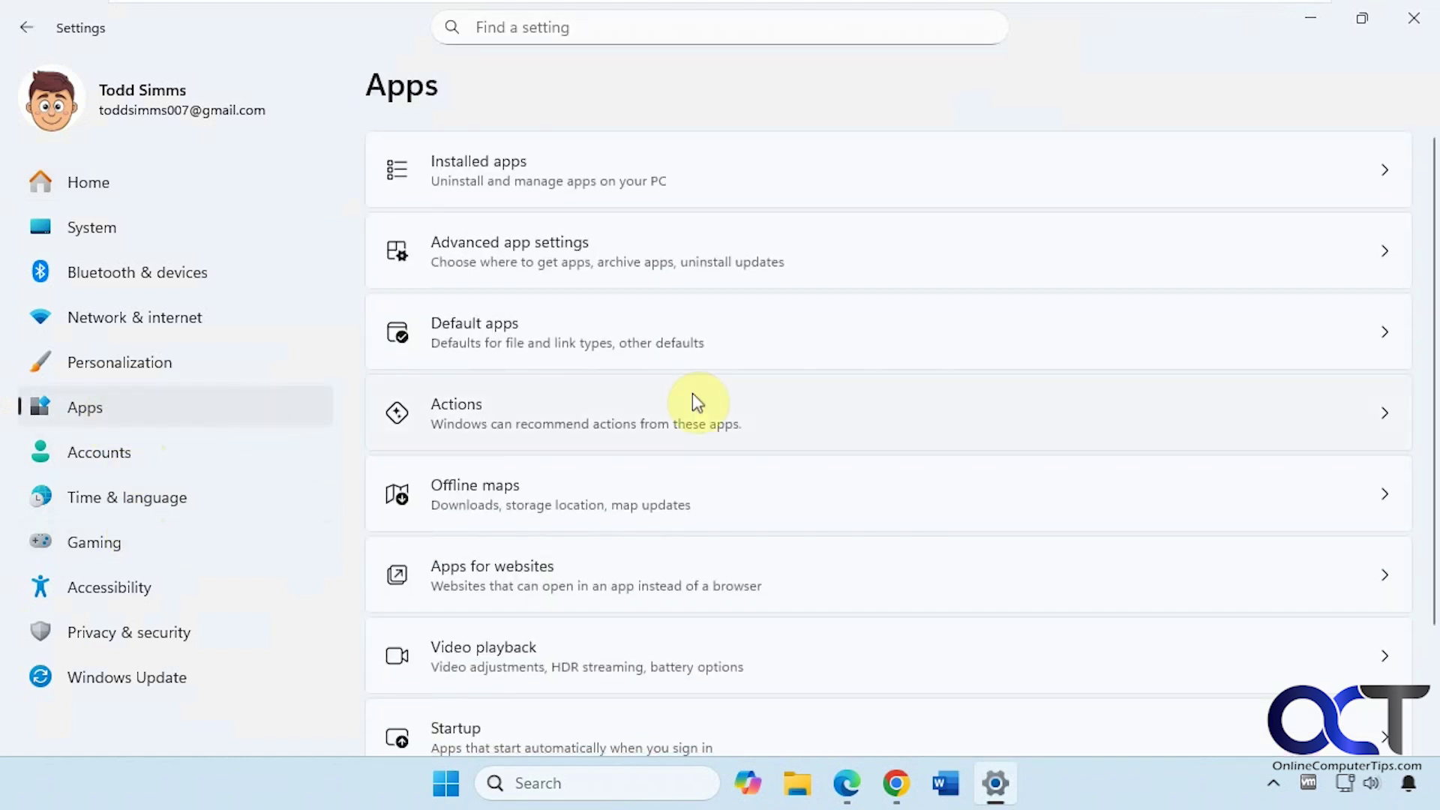
{"action": "left_click", "coordinate": [748, 174]}
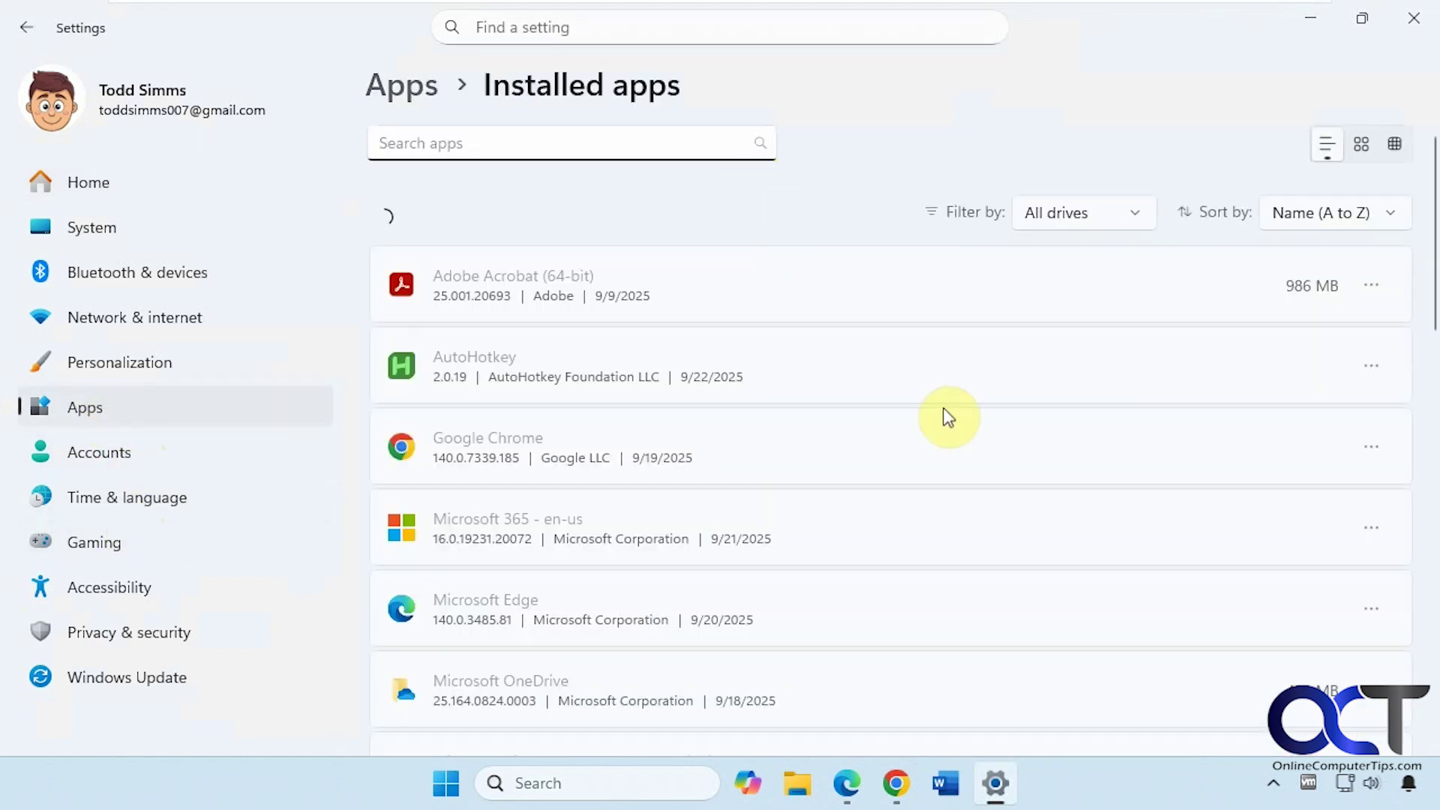
{"action": "scroll", "coordinate": [1433, 189], "scroll_direction": "down", "scroll_amount": 1}
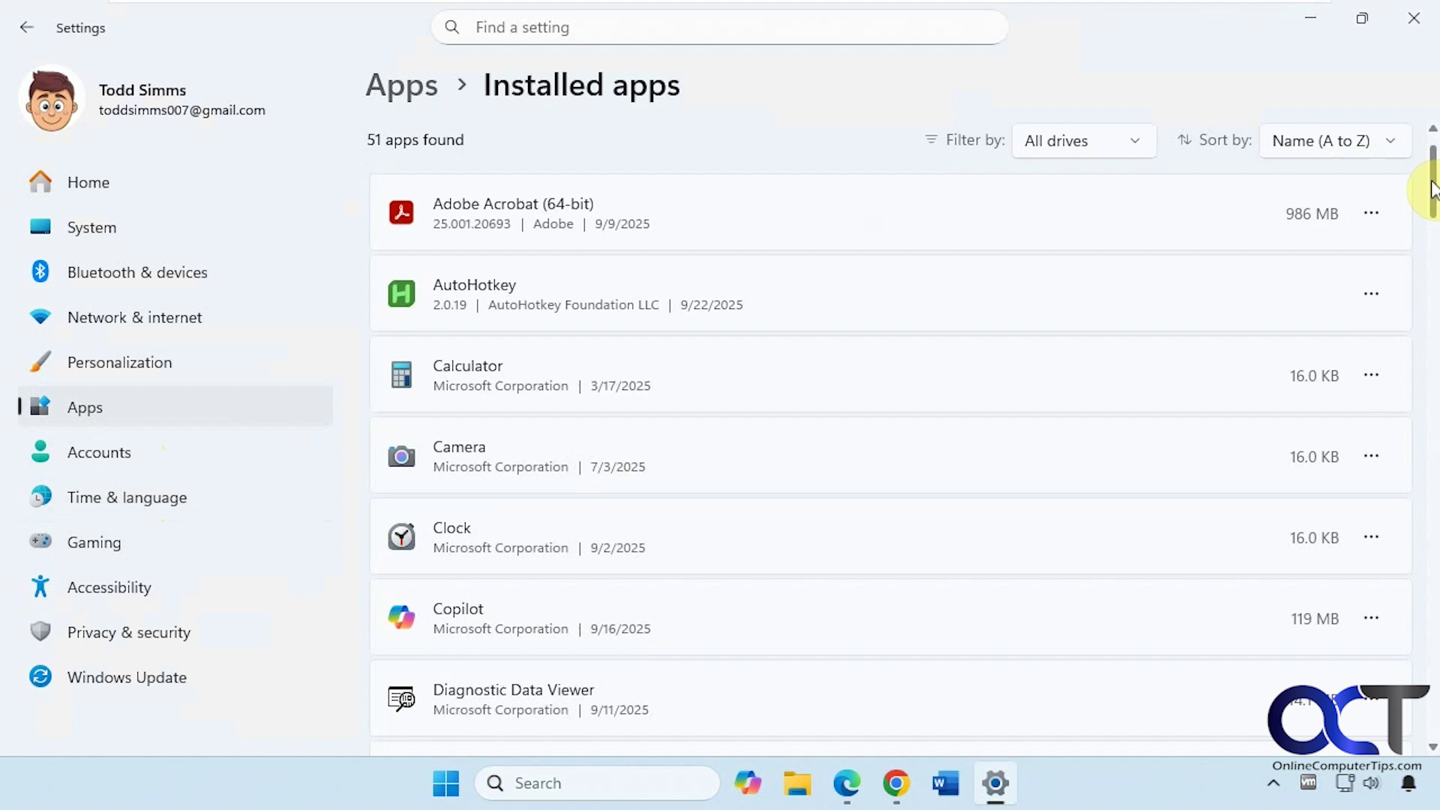
{"action": "left_click_drag", "start_coordinate": [1432, 189], "coordinate": [1430, 225]}
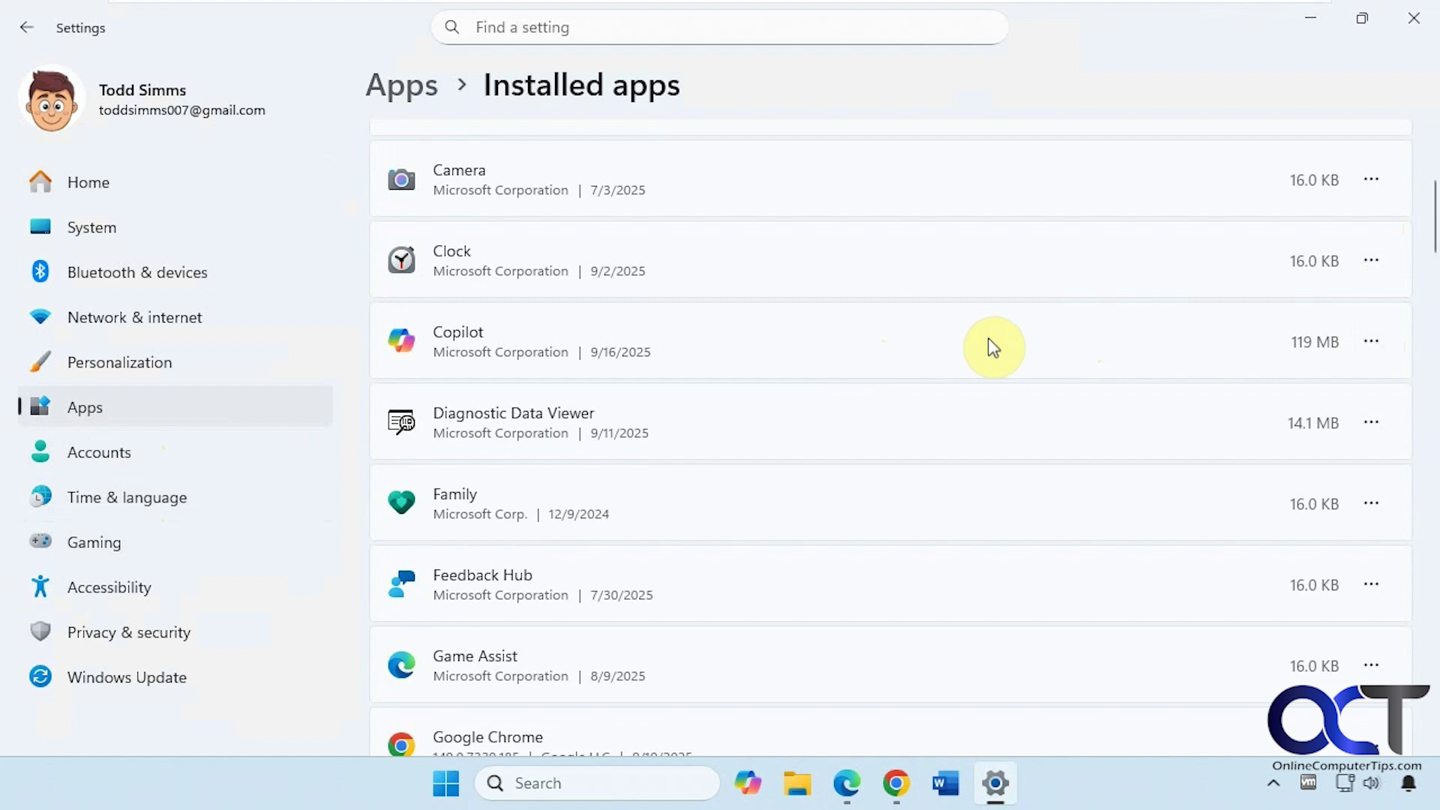
{"action": "left_click", "coordinate": [1371, 341]}
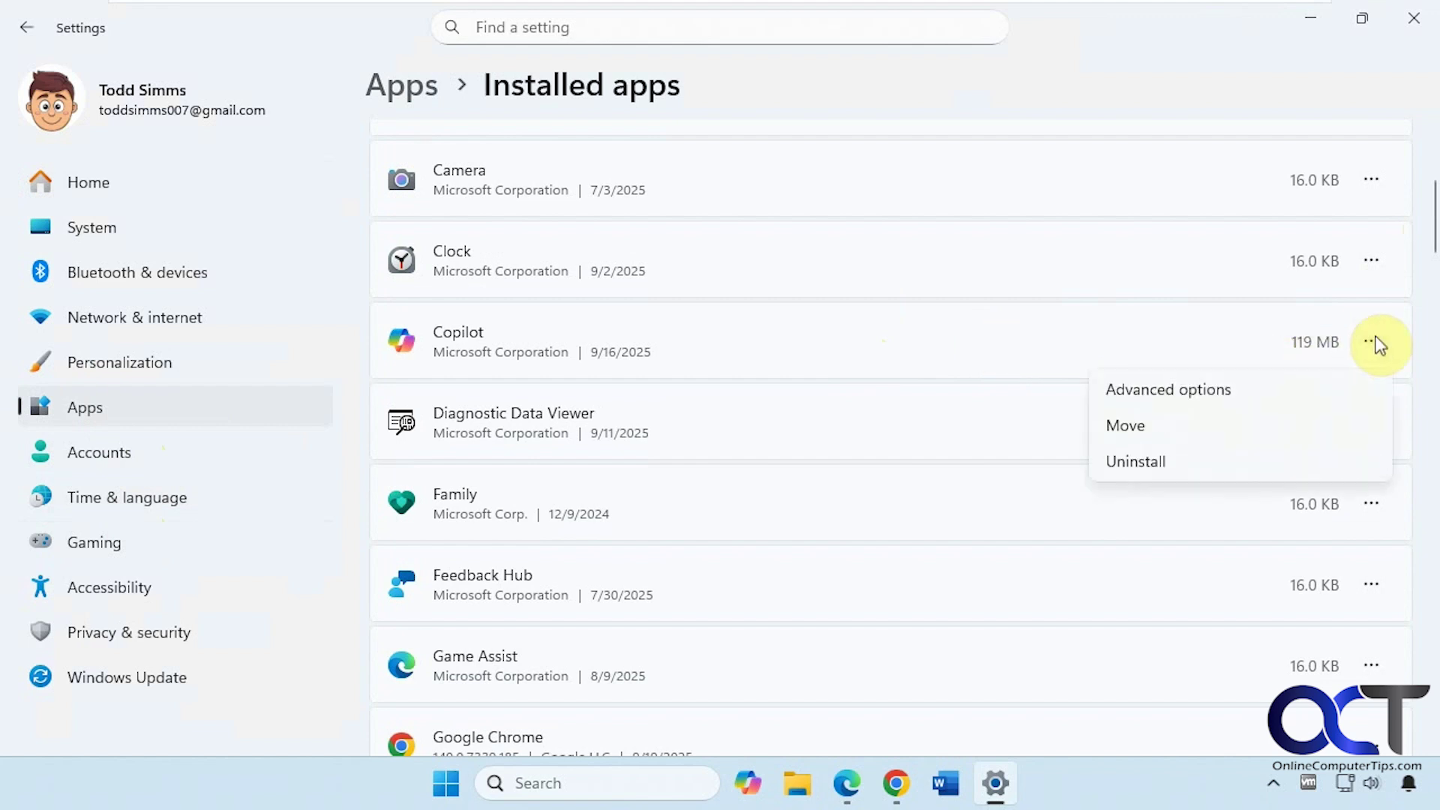
Close Settings and unpin the Copilot icon from the taskbar.
{"action": "left_click", "coordinate": [1413, 19]}
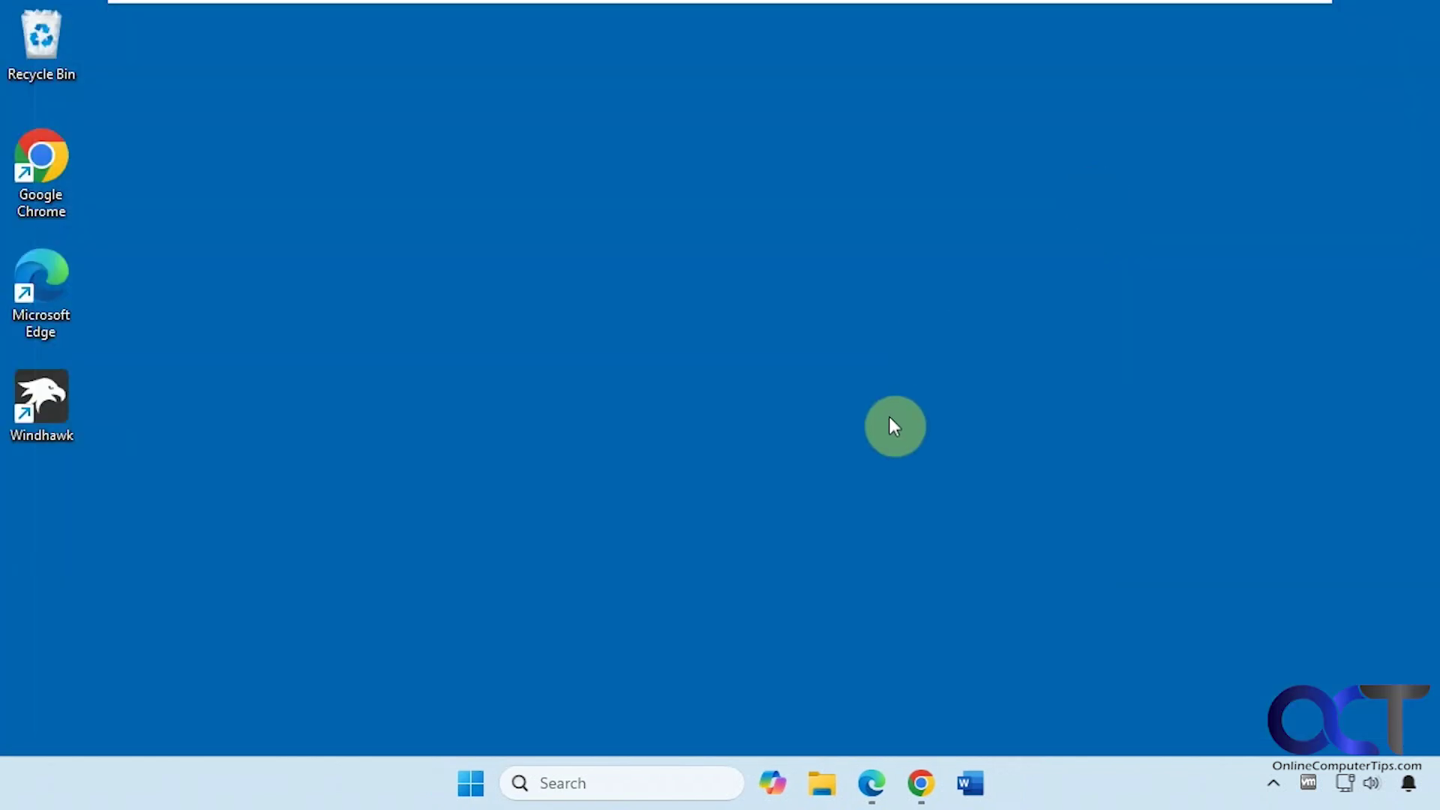
{"action": "right_click", "coordinate": [776, 774]}
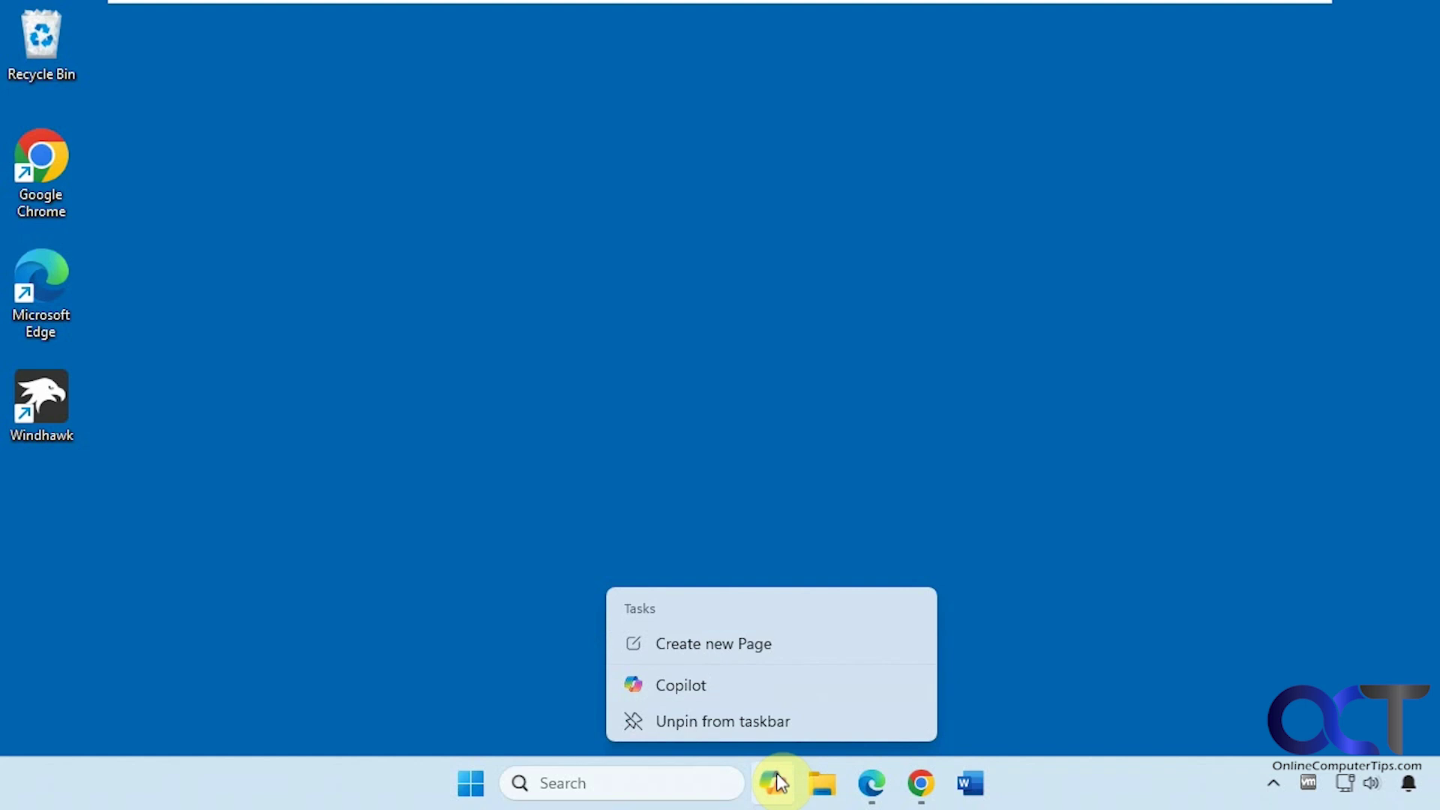
{"action": "left_click", "coordinate": [762, 734]}
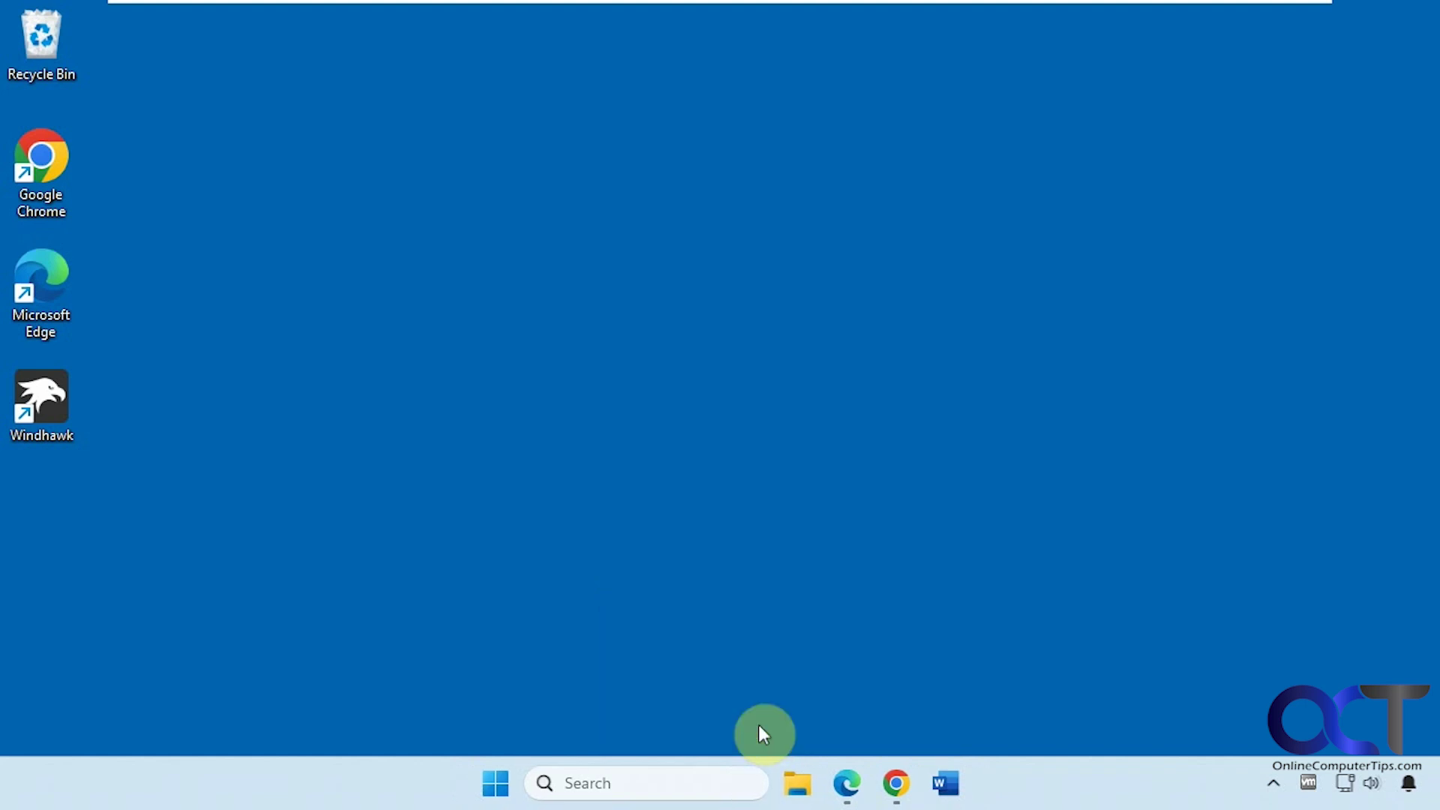
Turn off 'Show Copilot button on the toolbar' under Edge Settings > Appearance > Copilot and sidebar > Copilot.
{"action": "left_click", "coordinate": [847, 782]}
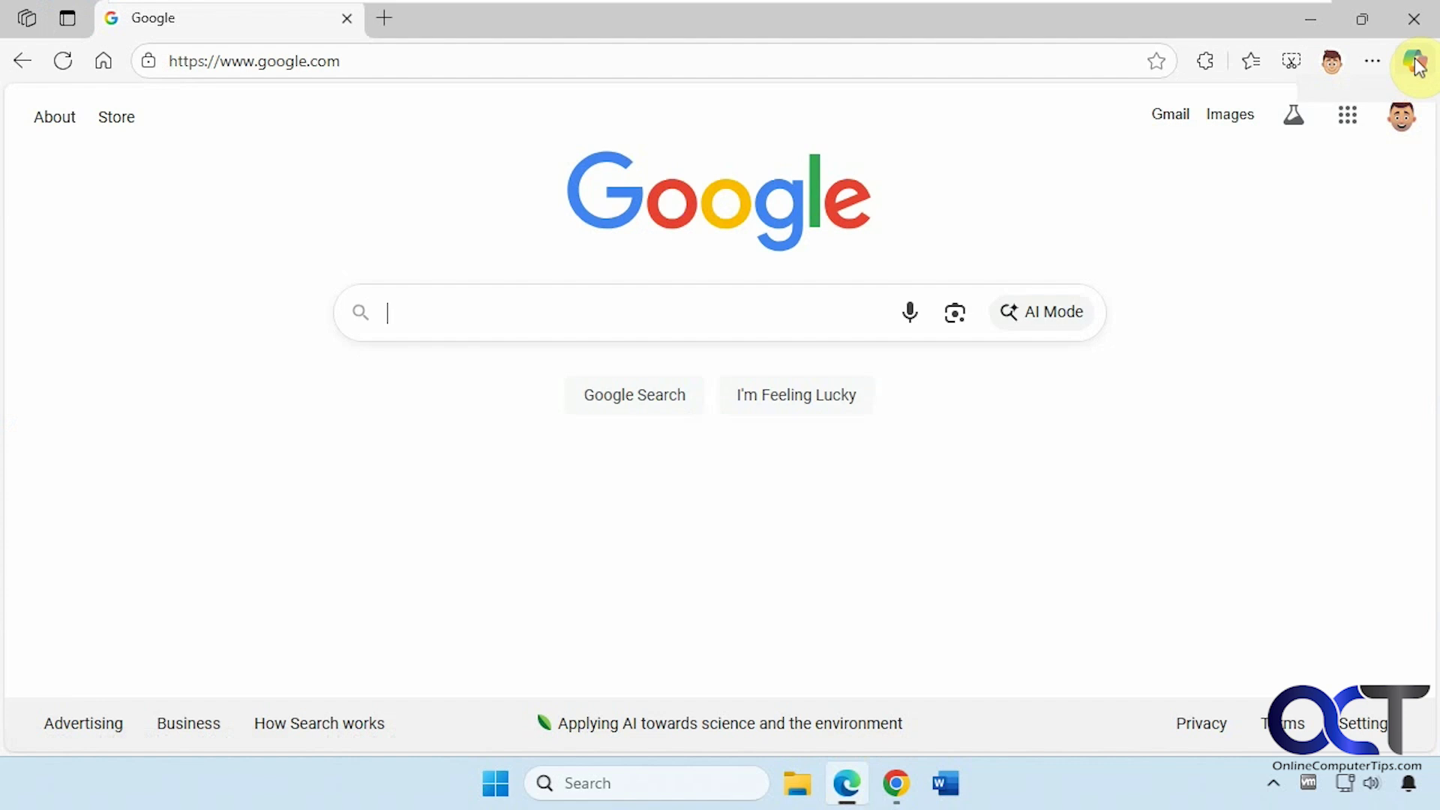
{"action": "left_click", "coordinate": [1372, 61]}
{"action": "scroll", "coordinate": [1215, 525], "scroll_direction": "down", "scroll_amount": 1}
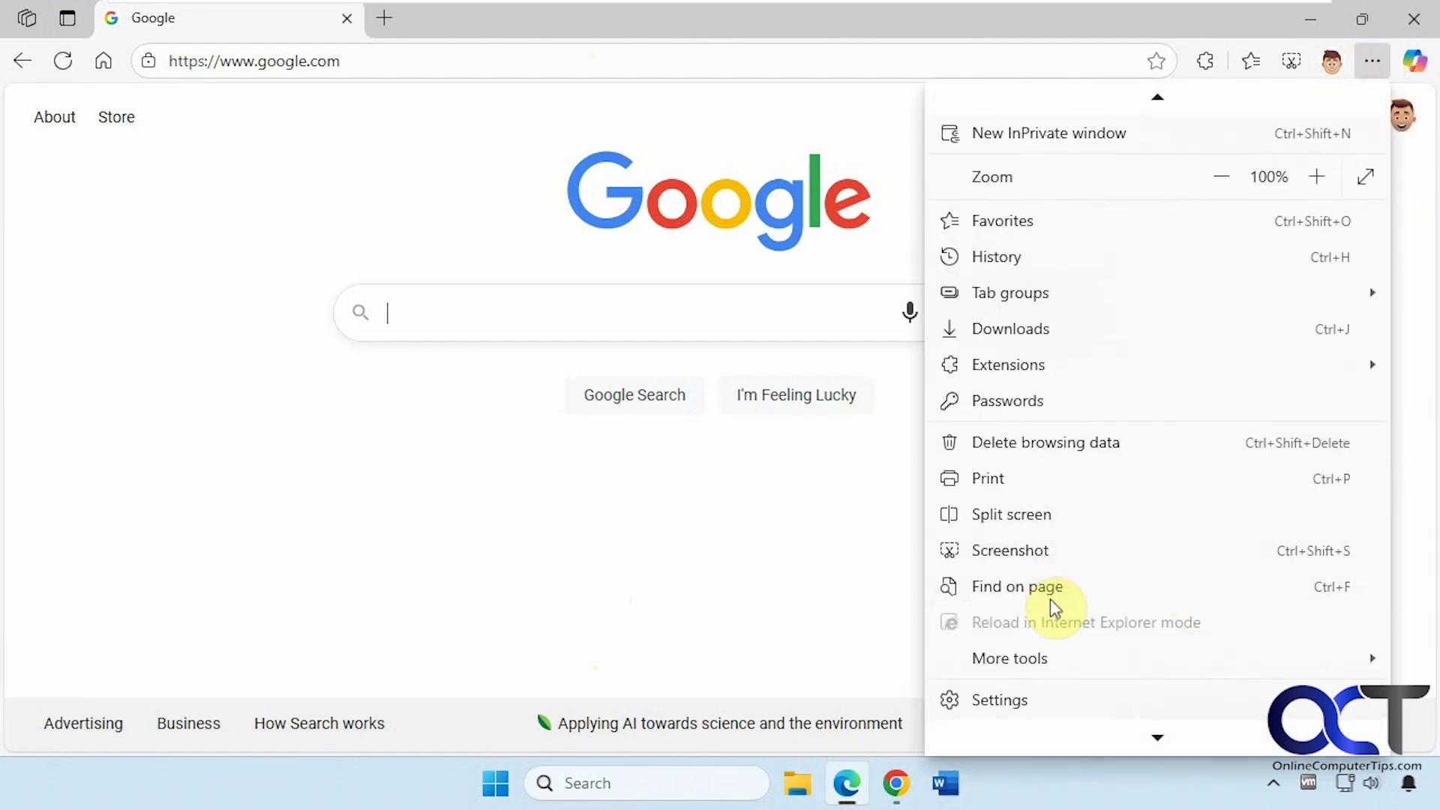
{"action": "left_click", "coordinate": [1035, 701]}
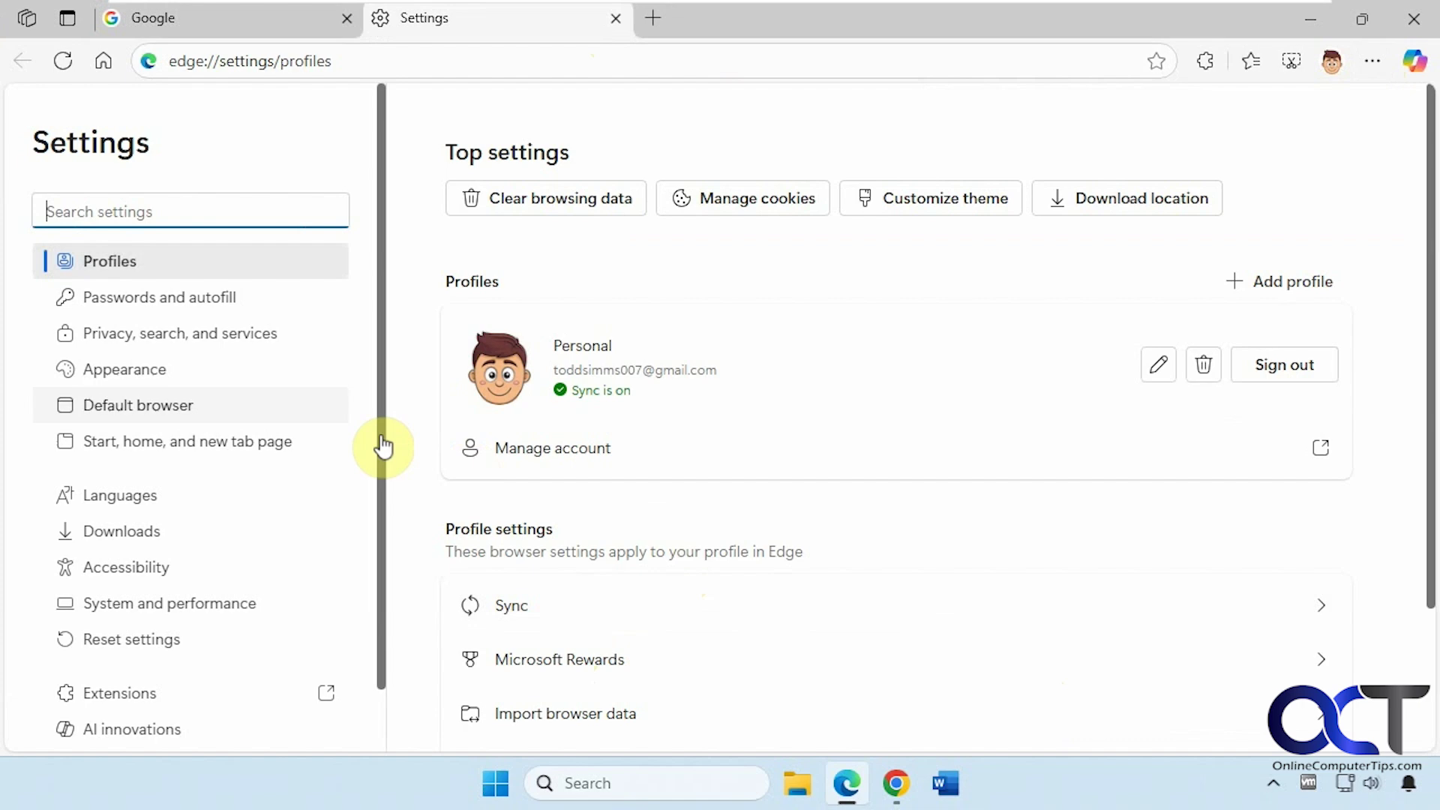
{"action": "left_click", "coordinate": [156, 379]}
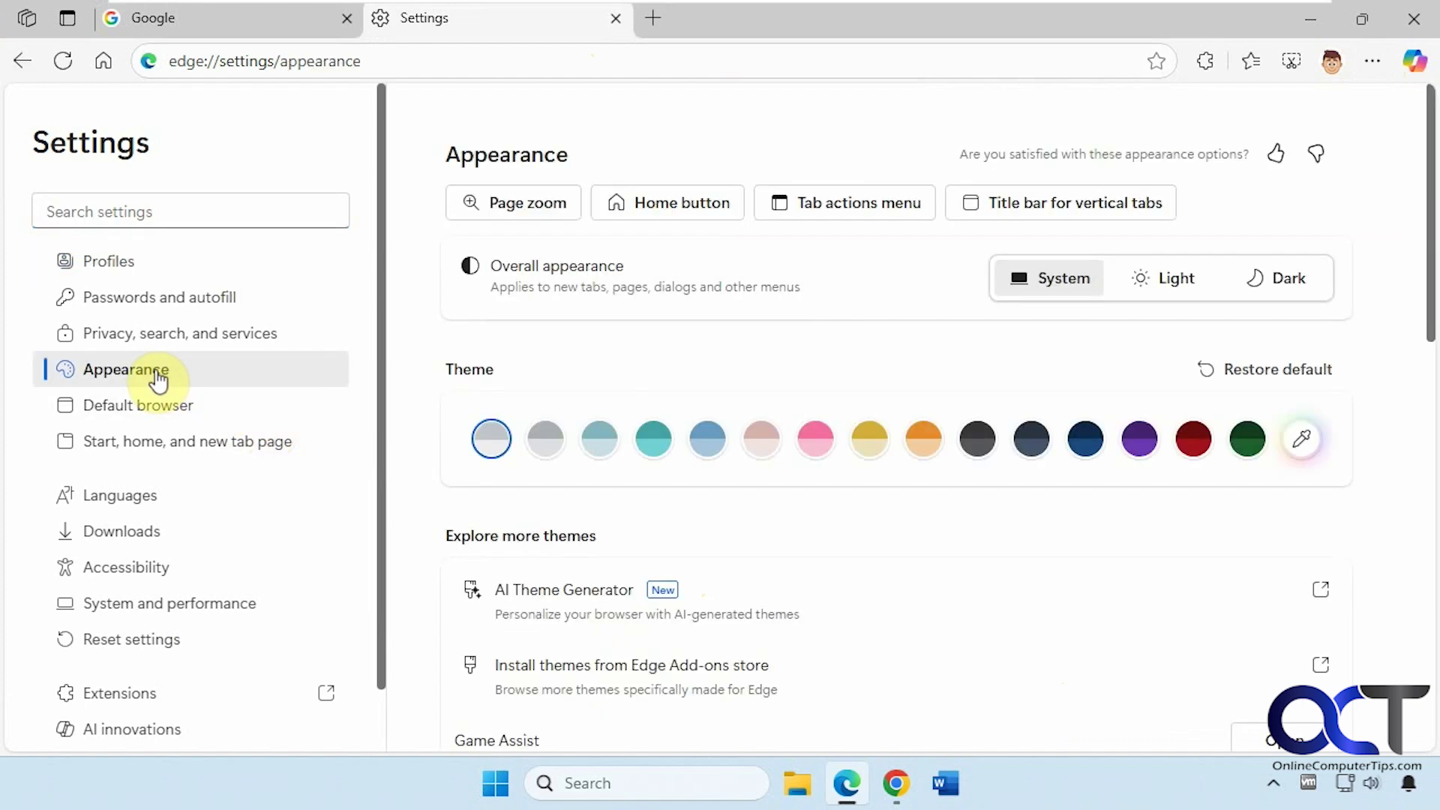
{"action": "scroll", "coordinate": [670, 518], "scroll_direction": "down", "scroll_amount": 3}
{"action": "scroll", "coordinate": [666, 521], "scroll_direction": "down", "scroll_amount": 10}
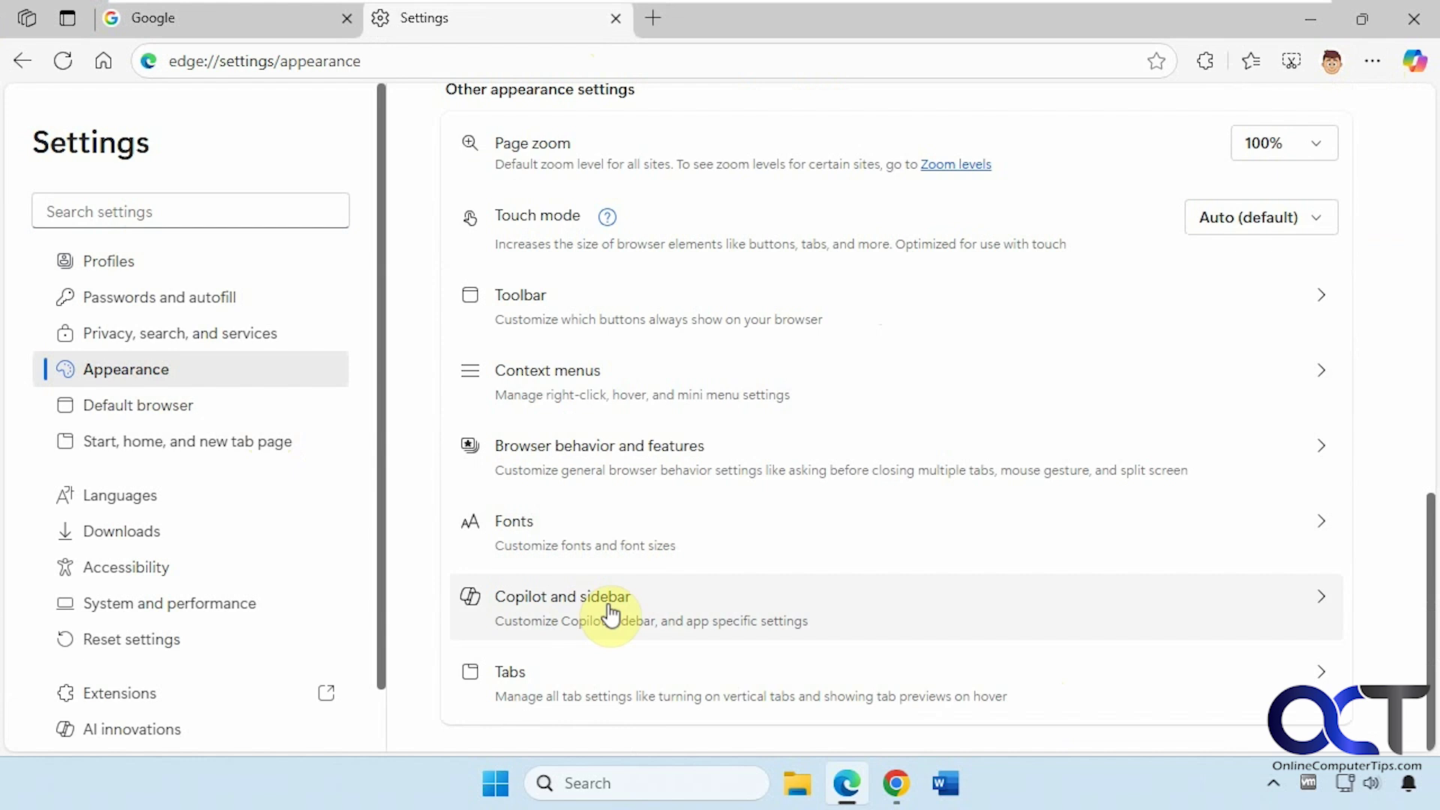
{"action": "left_click", "coordinate": [612, 613]}
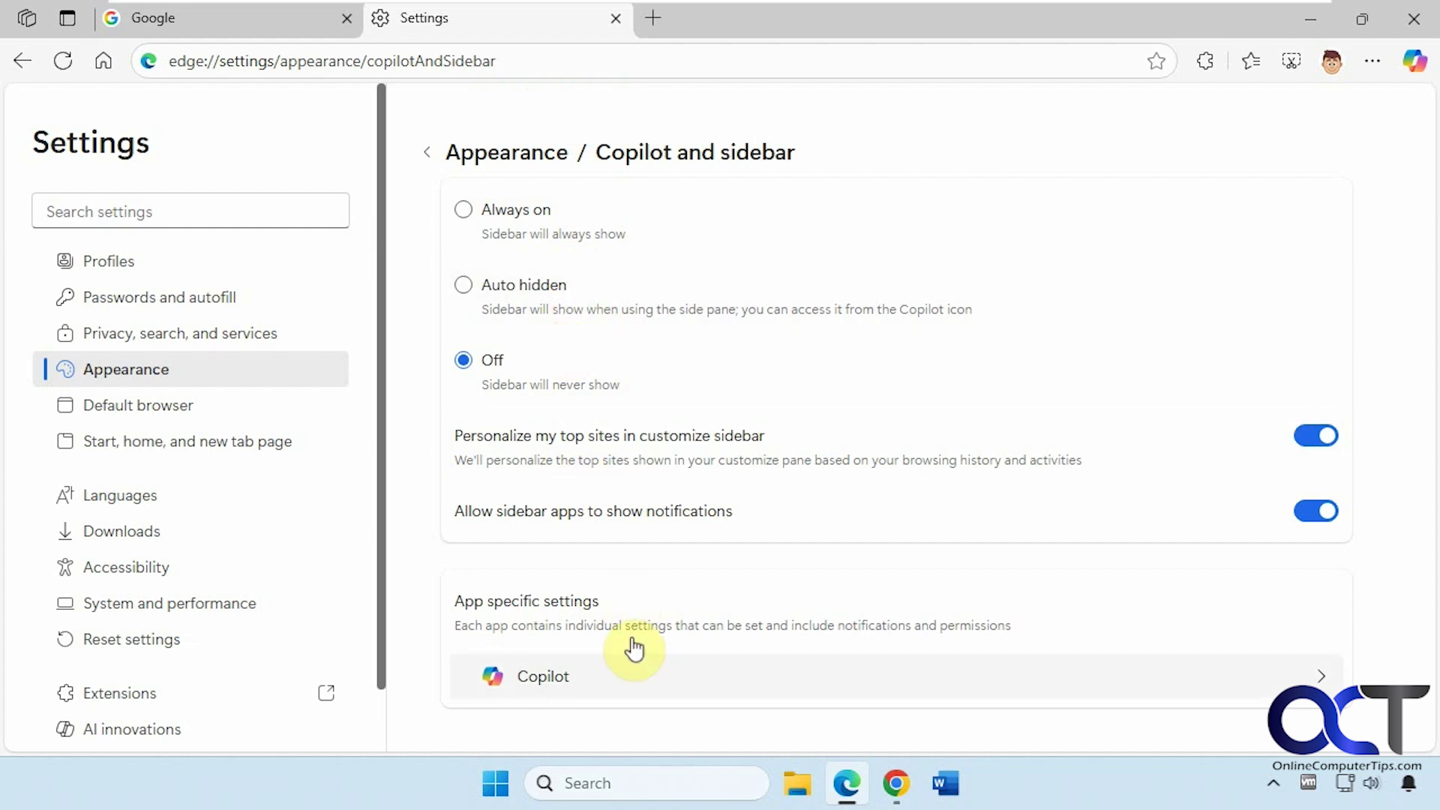
{"action": "left_click", "coordinate": [582, 683]}
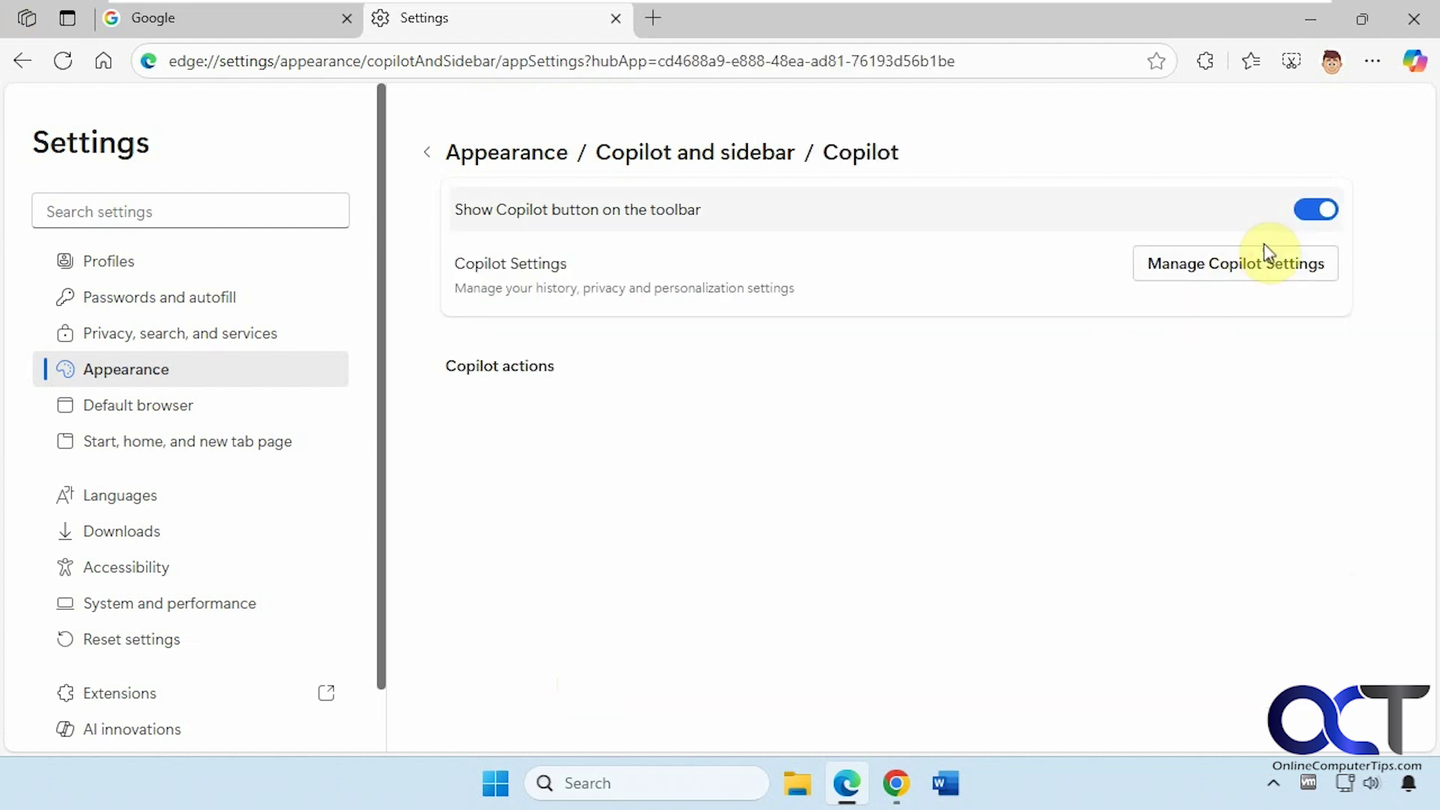
{"action": "left_click", "coordinate": [1314, 210]}
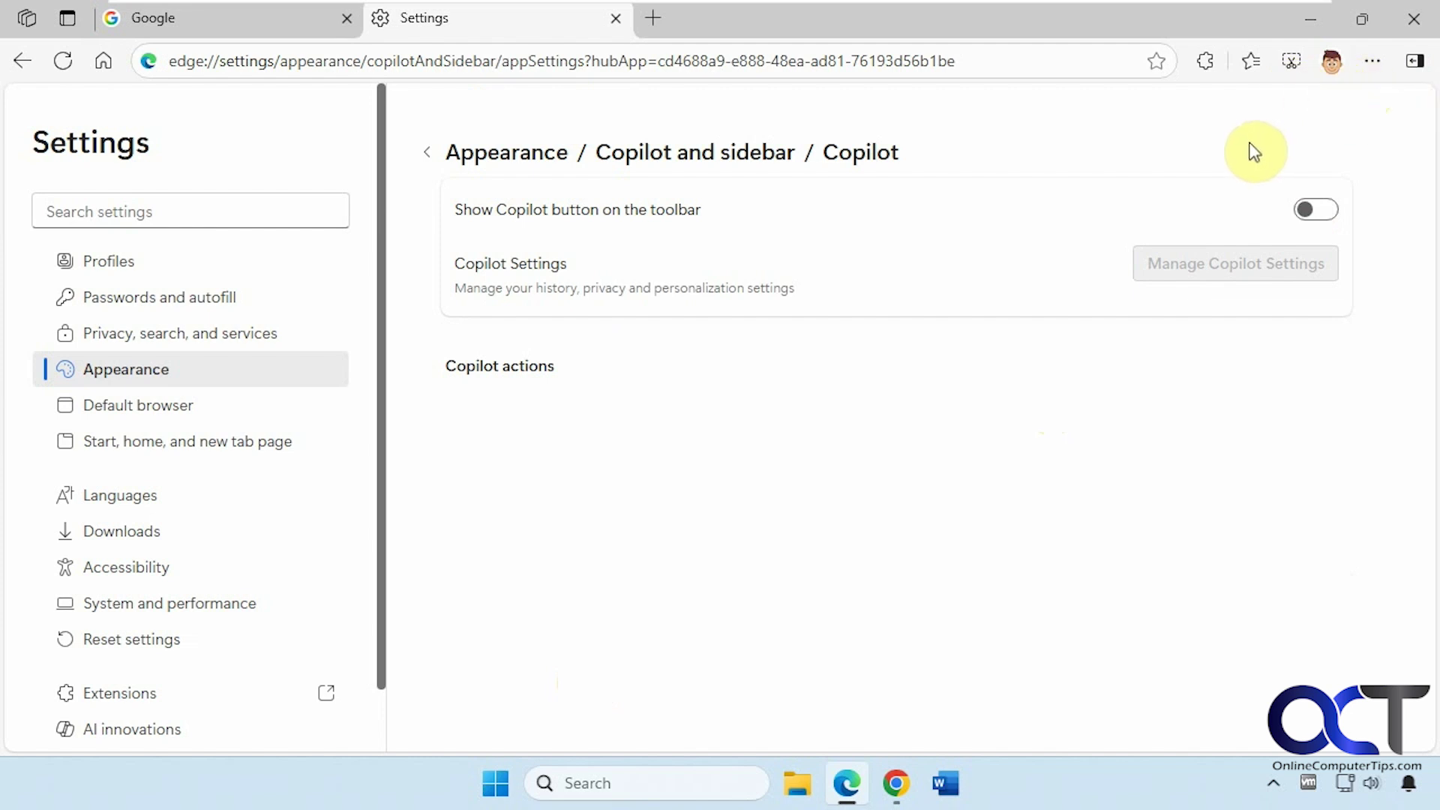
Minimize Edge and bring up the taskbar Search panel to look for the Copilot shortcut.
{"action": "left_click", "coordinate": [1311, 21]}
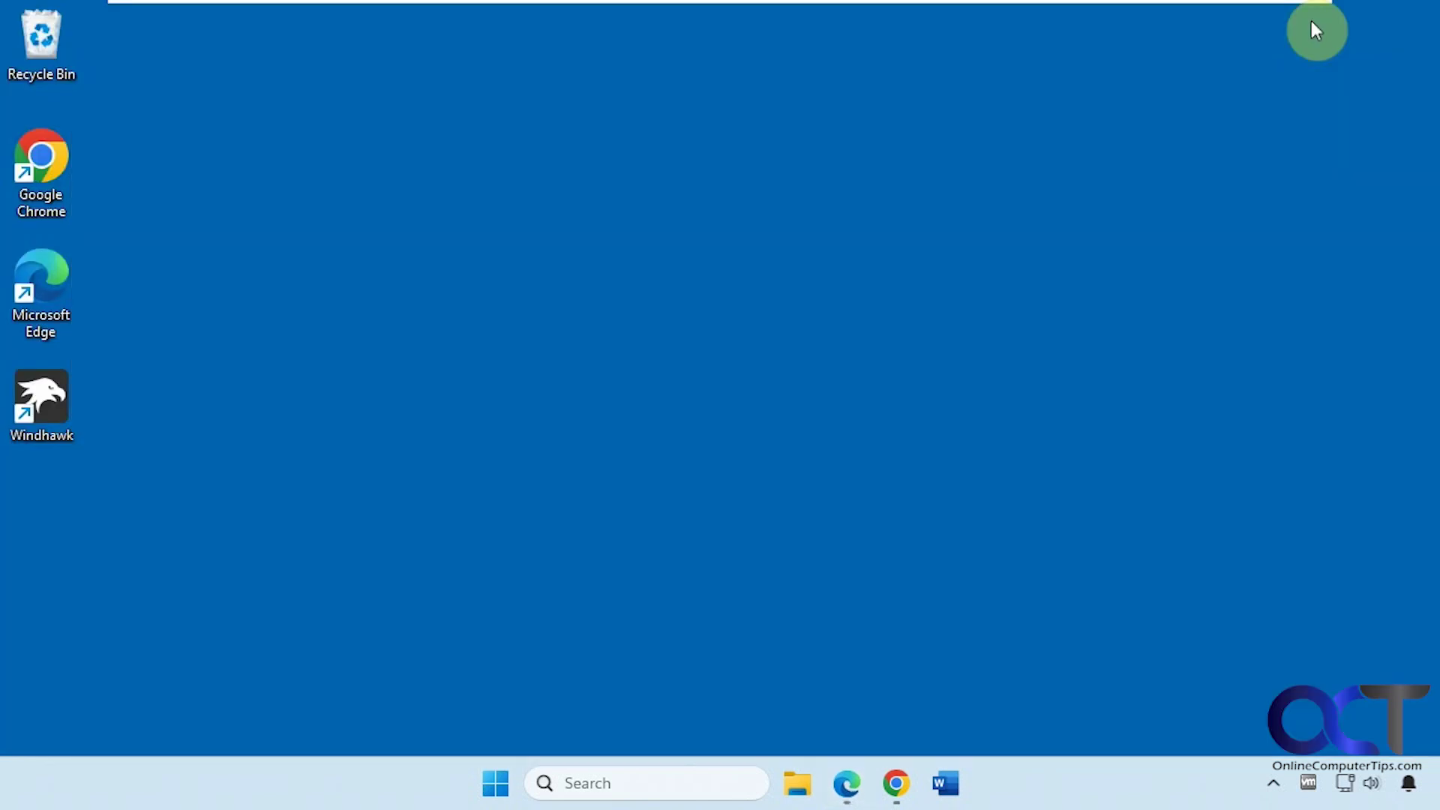
{"action": "left_click", "coordinate": [602, 786]}
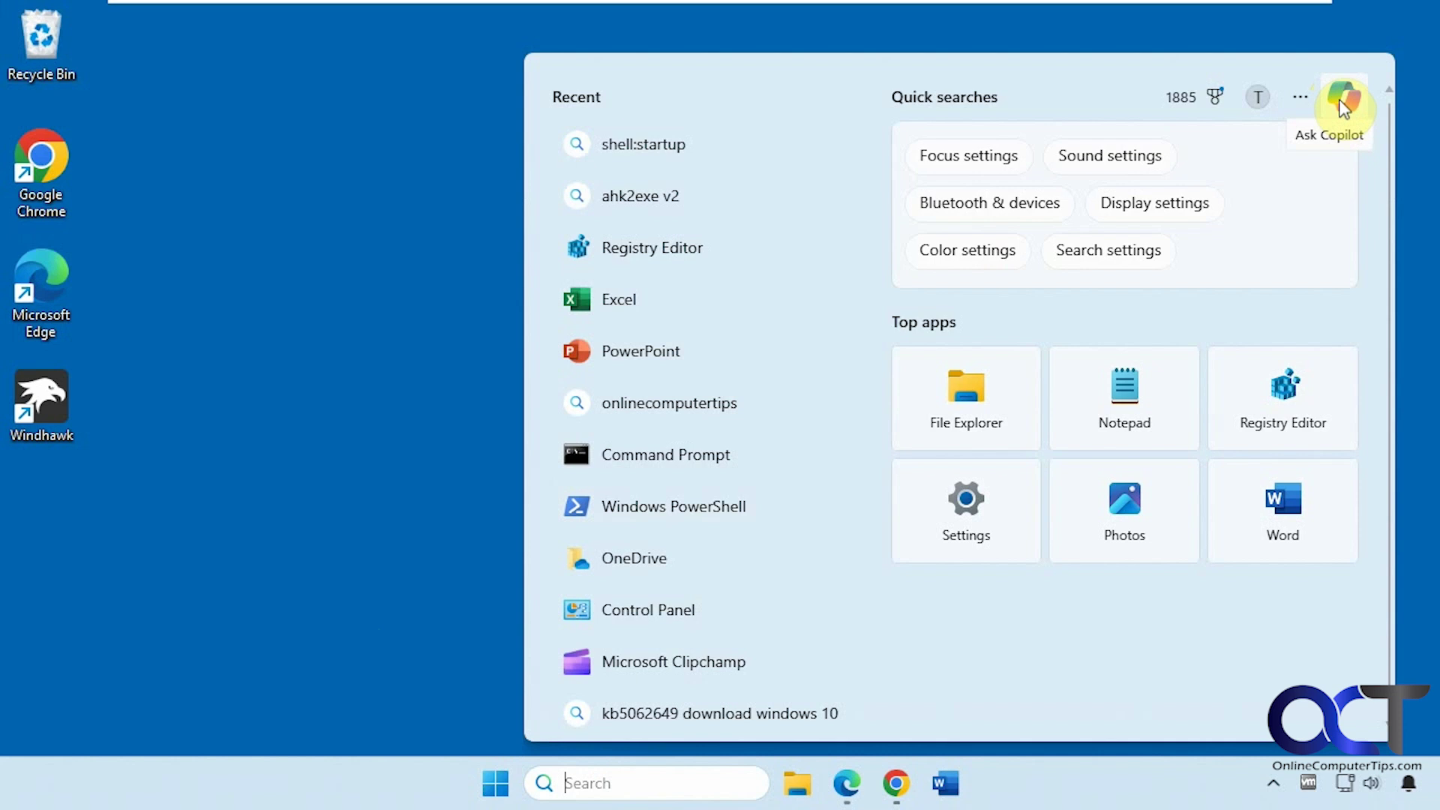
Close Search, browse File Explorer to Data (E:), and bring up Remove Copilot from Search.bat's context menu.
{"action": "left_click", "coordinate": [358, 325]}
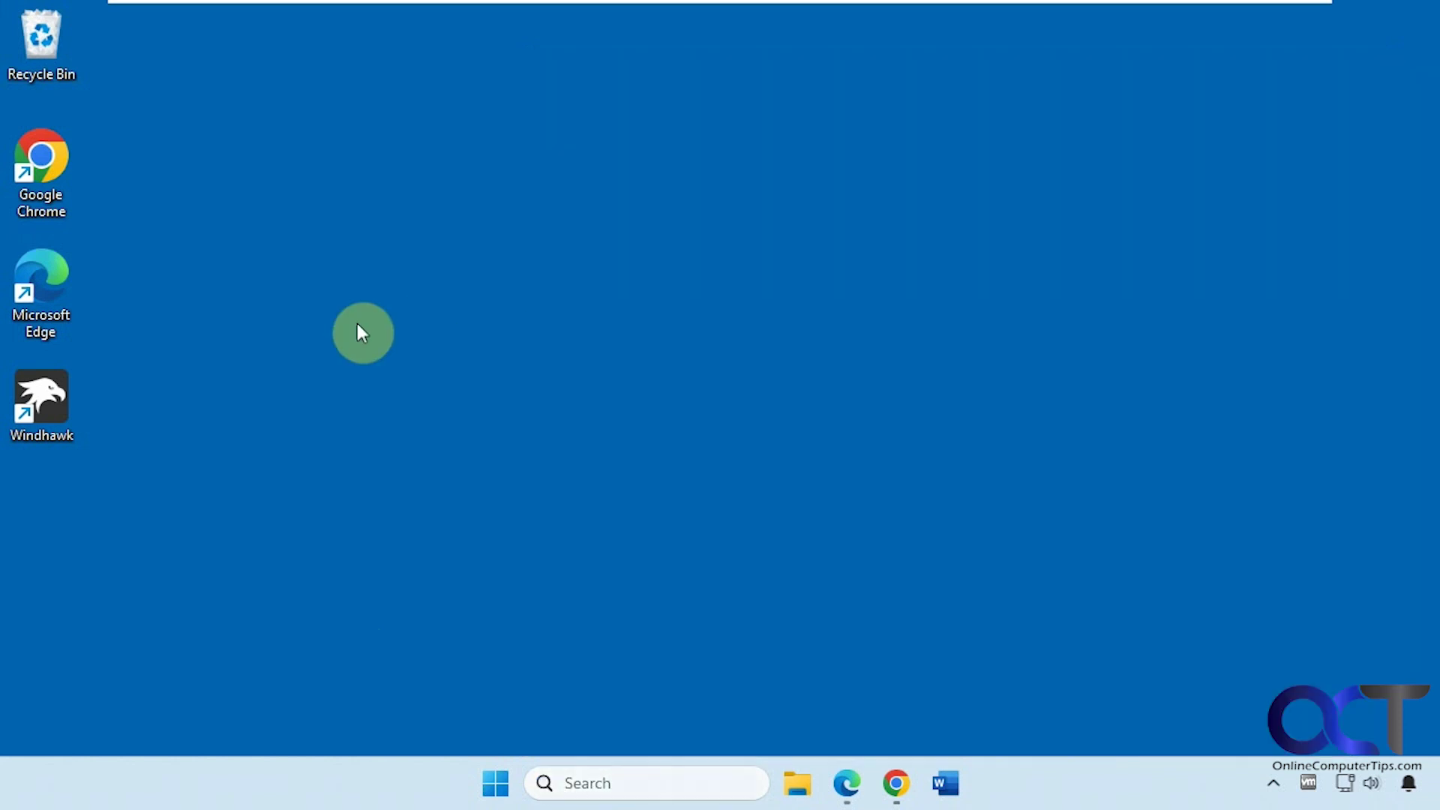
{"action": "left_click", "coordinate": [798, 783]}
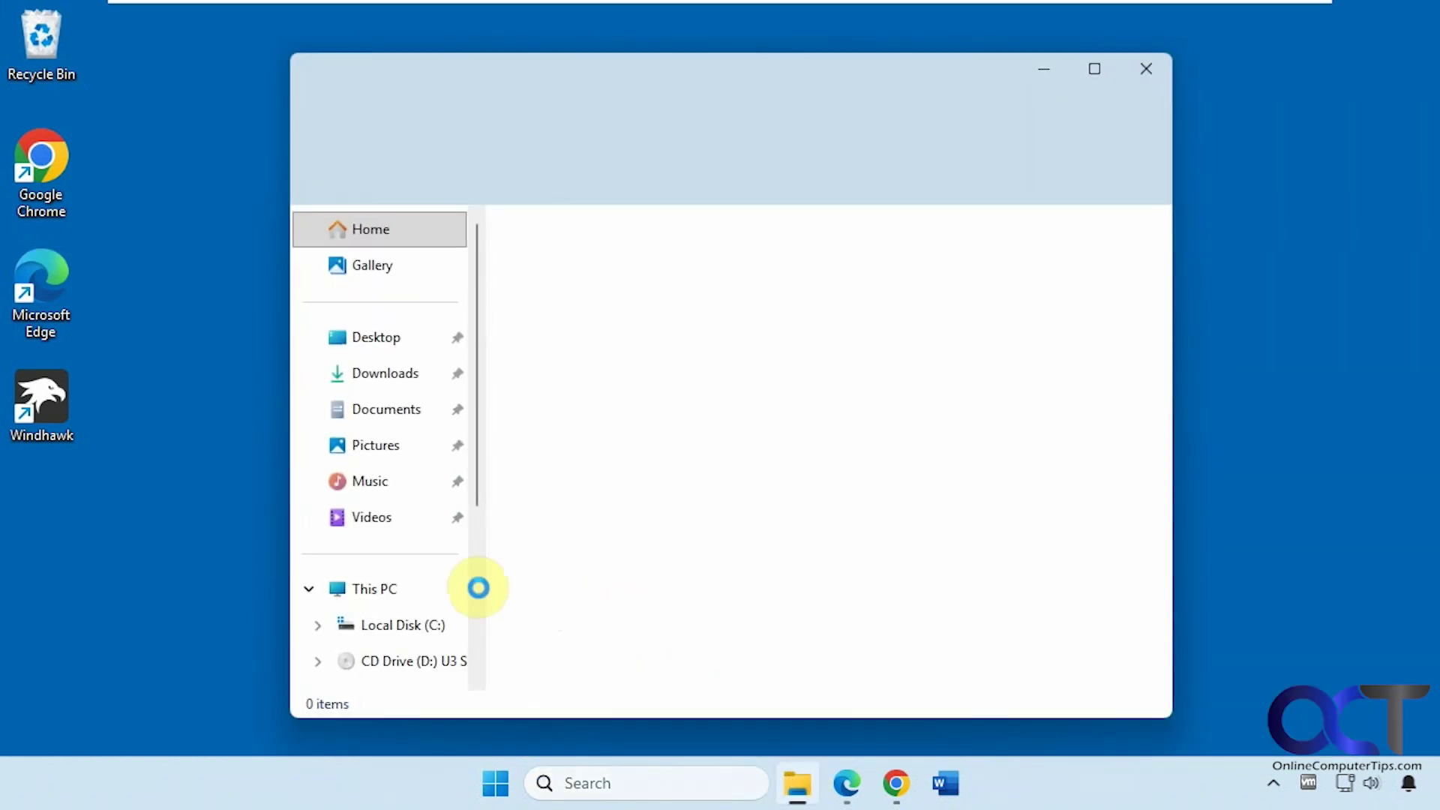
{"action": "scroll", "coordinate": [420, 630], "scroll_direction": "down", "scroll_amount": 3}
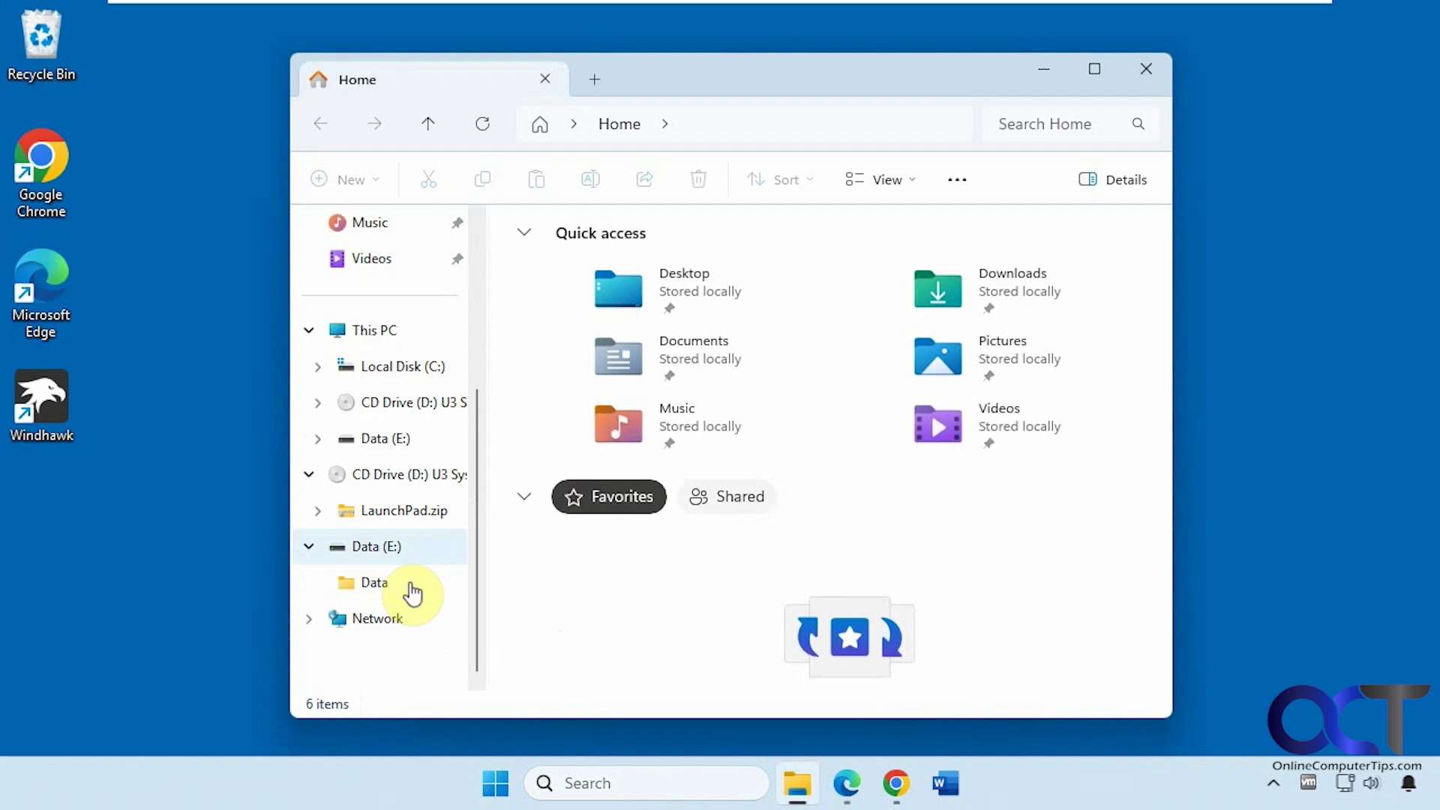
{"action": "left_click", "coordinate": [383, 439]}
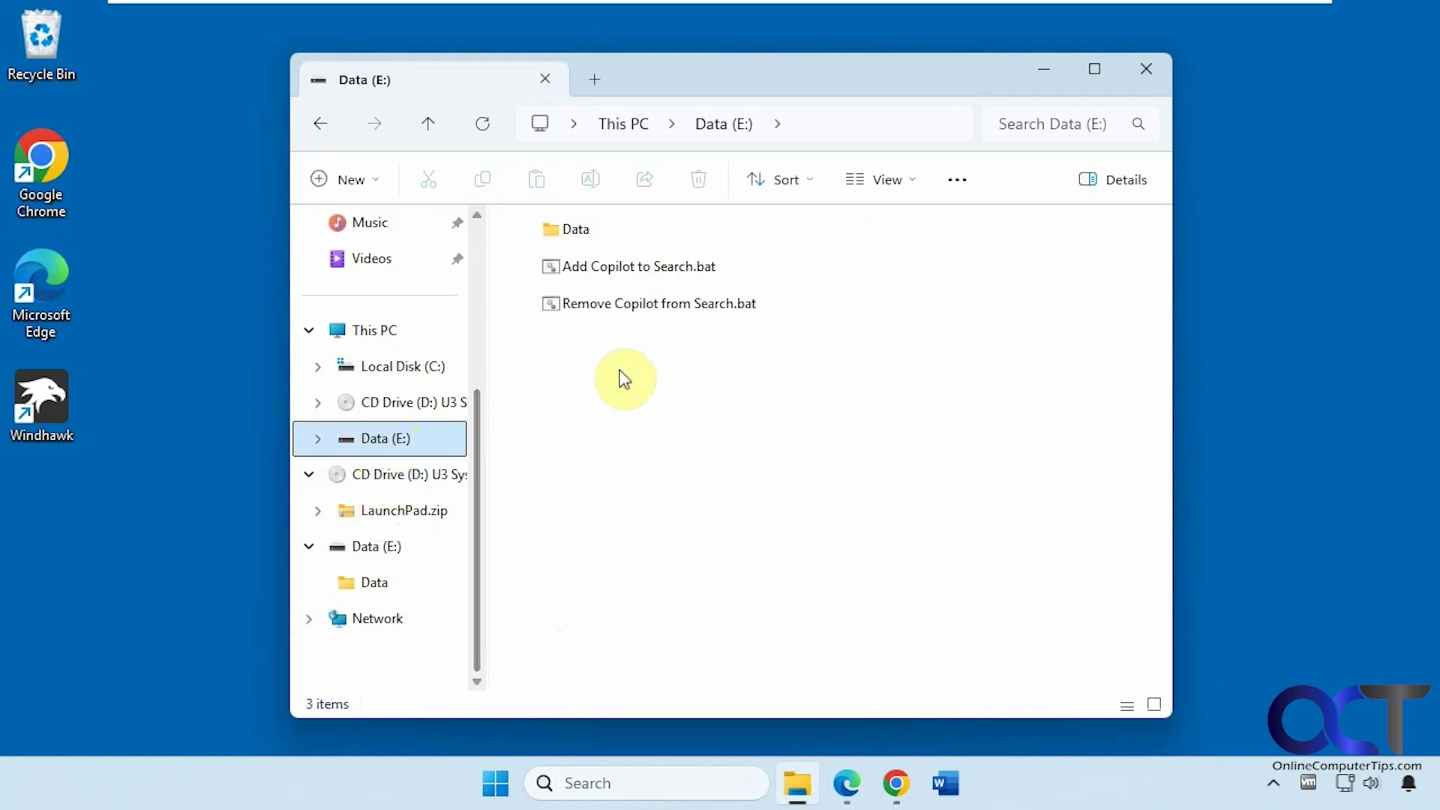
{"action": "mouse_move", "coordinate": [610, 268]}
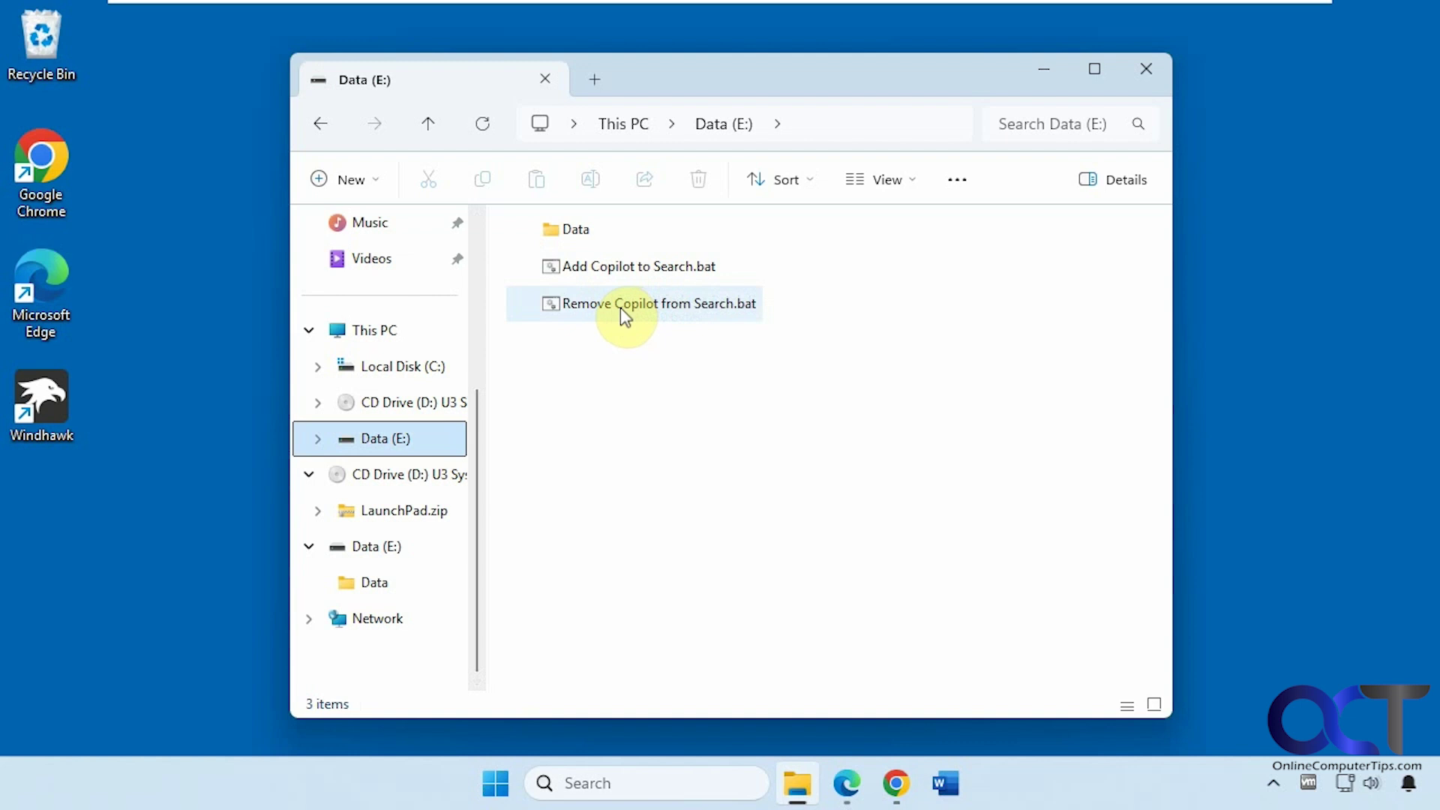
{"action": "left_click", "coordinate": [619, 308]}
{"action": "right_click", "coordinate": [620, 307]}
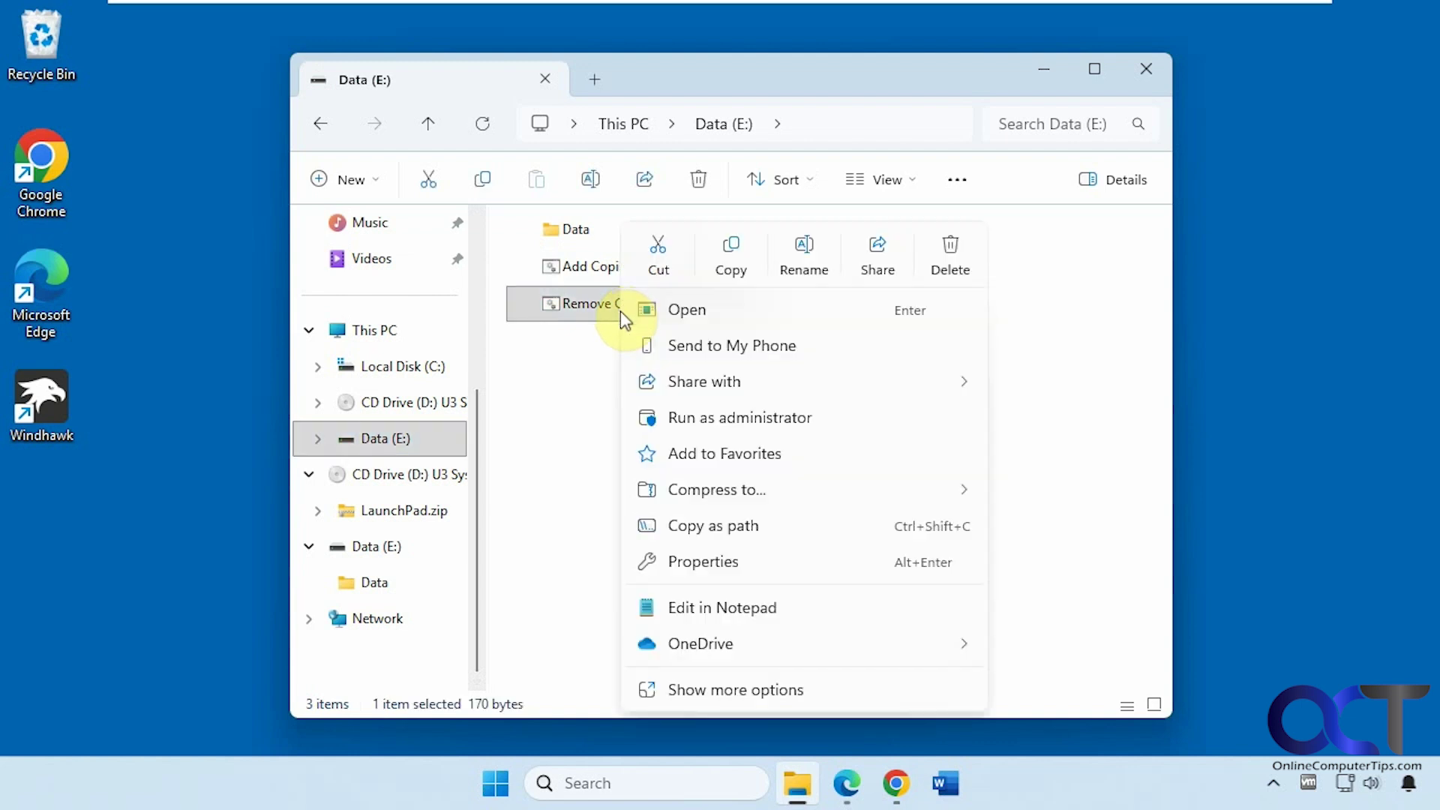
View both Remove and Add Copilot batch files in Notepad (BingSearchEnabled 0 vs 1), then minimize Notepad.
{"action": "left_click", "coordinate": [737, 608]}
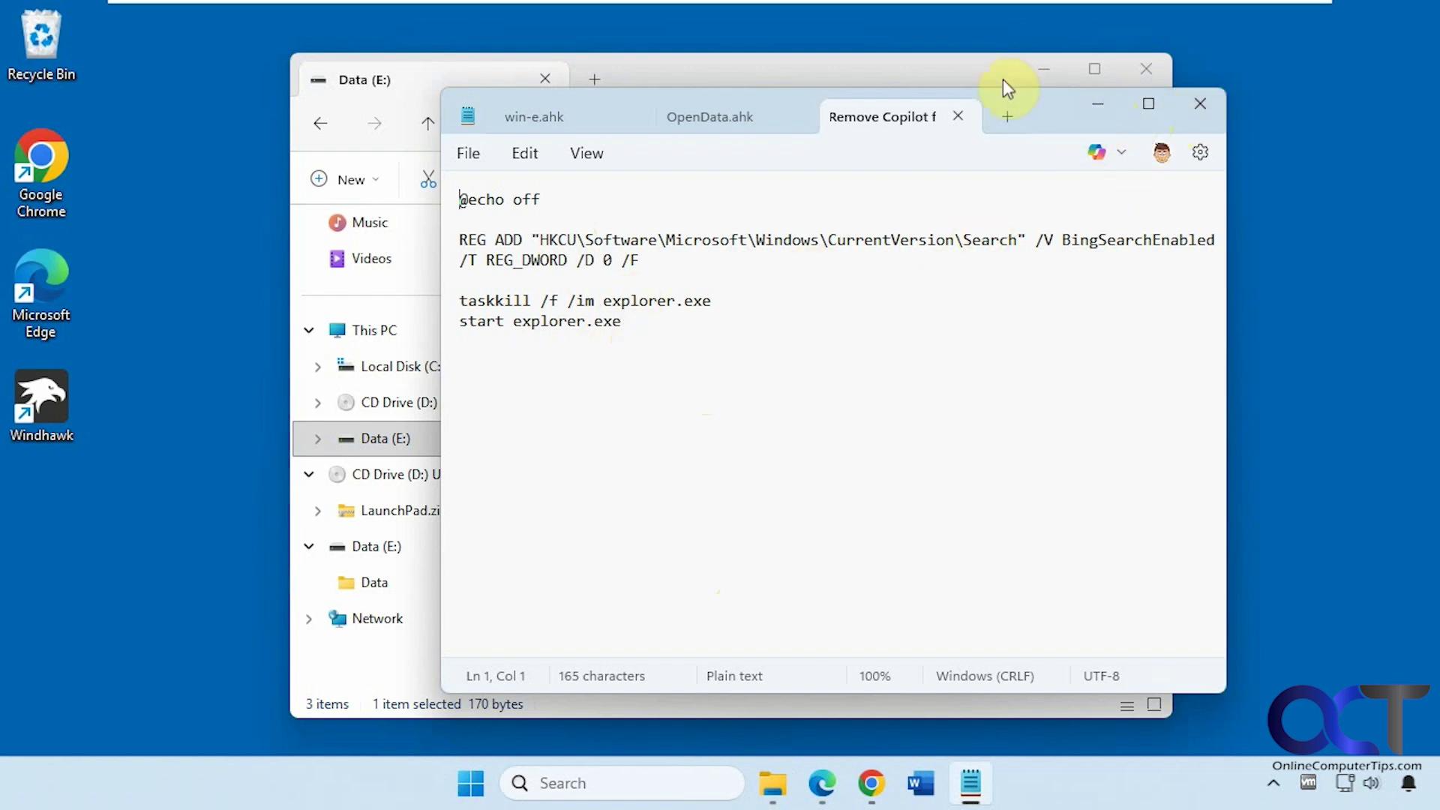
{"action": "left_click", "coordinate": [975, 81]}
{"action": "left_click_drag", "start_coordinate": [652, 267], "coordinate": [1177, 410]}
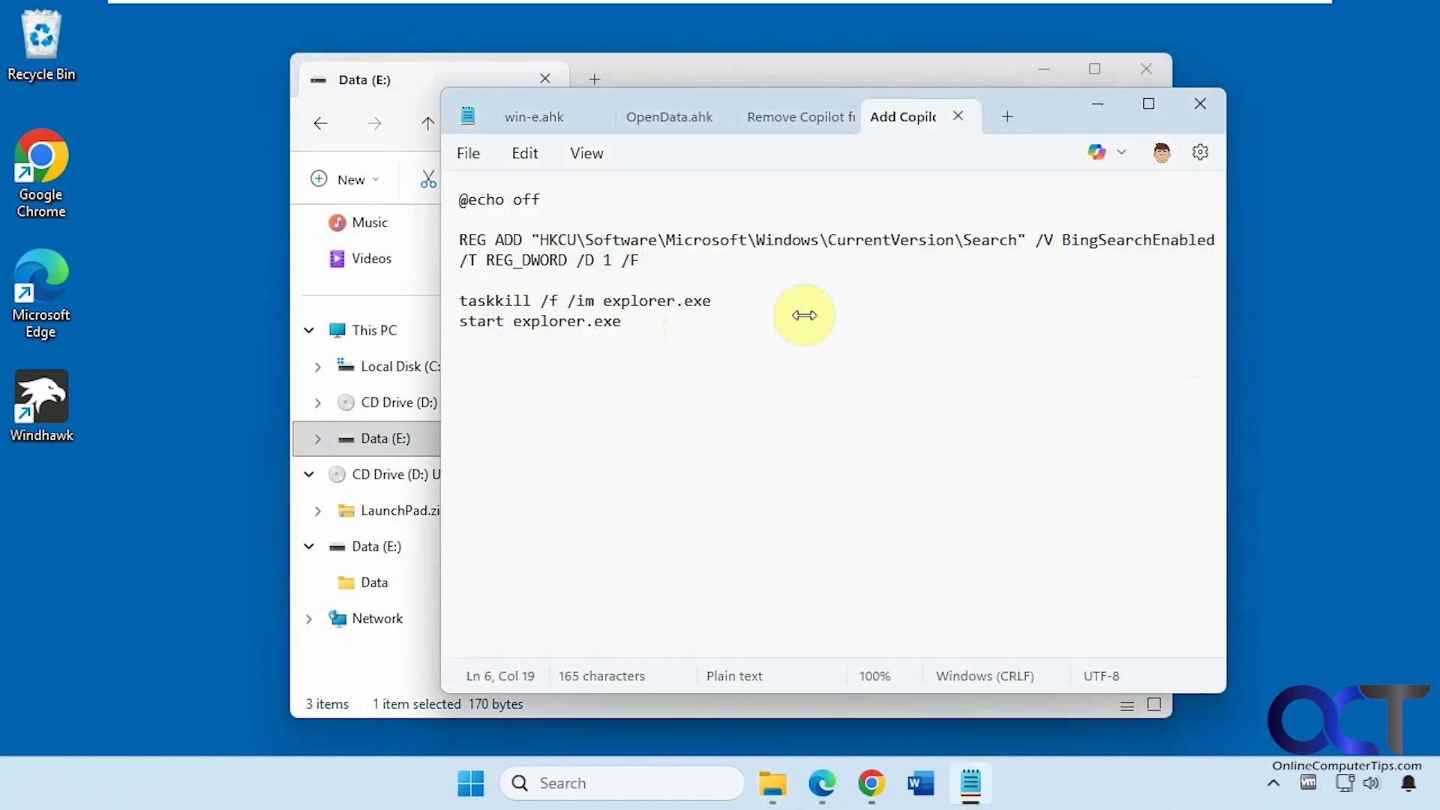
{"action": "left_click", "coordinate": [1098, 109]}
Run Remove Copilot from Search.bat as administrator and verify Copilot is gone from Windows Search.
{"action": "left_click", "coordinate": [672, 303]}
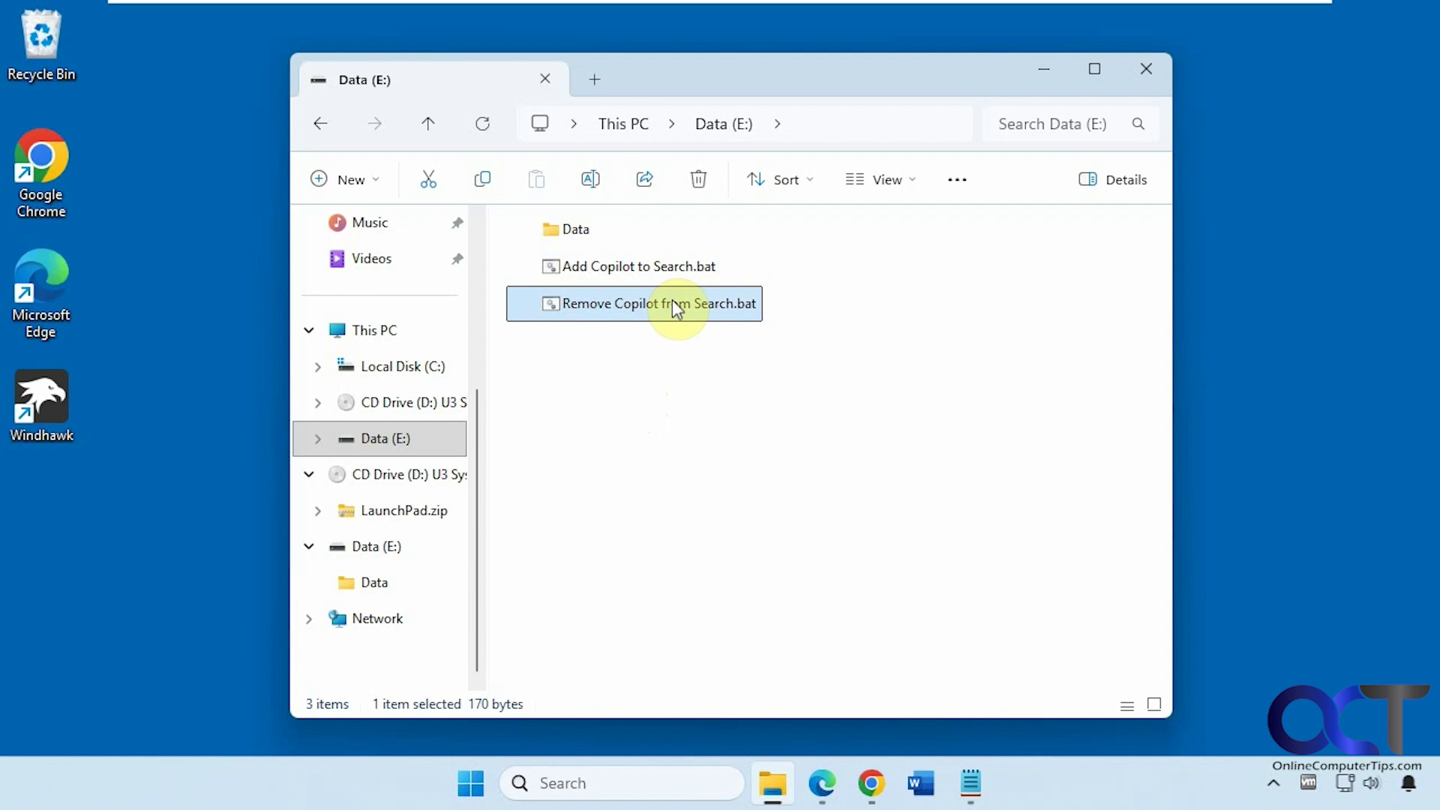
{"action": "right_click", "coordinate": [671, 303]}
{"action": "left_click", "coordinate": [745, 373]}
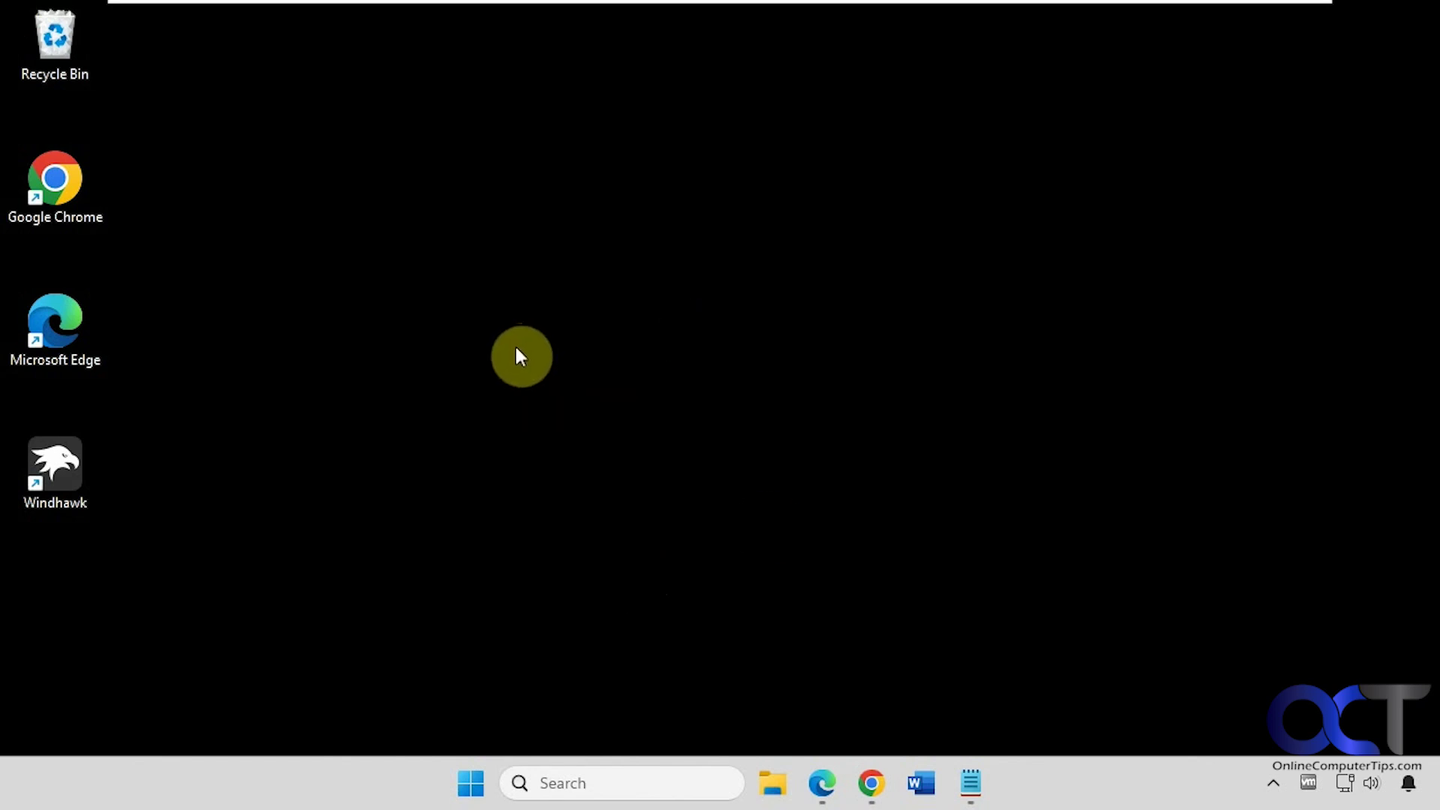
{"action": "left_click", "coordinate": [587, 784]}
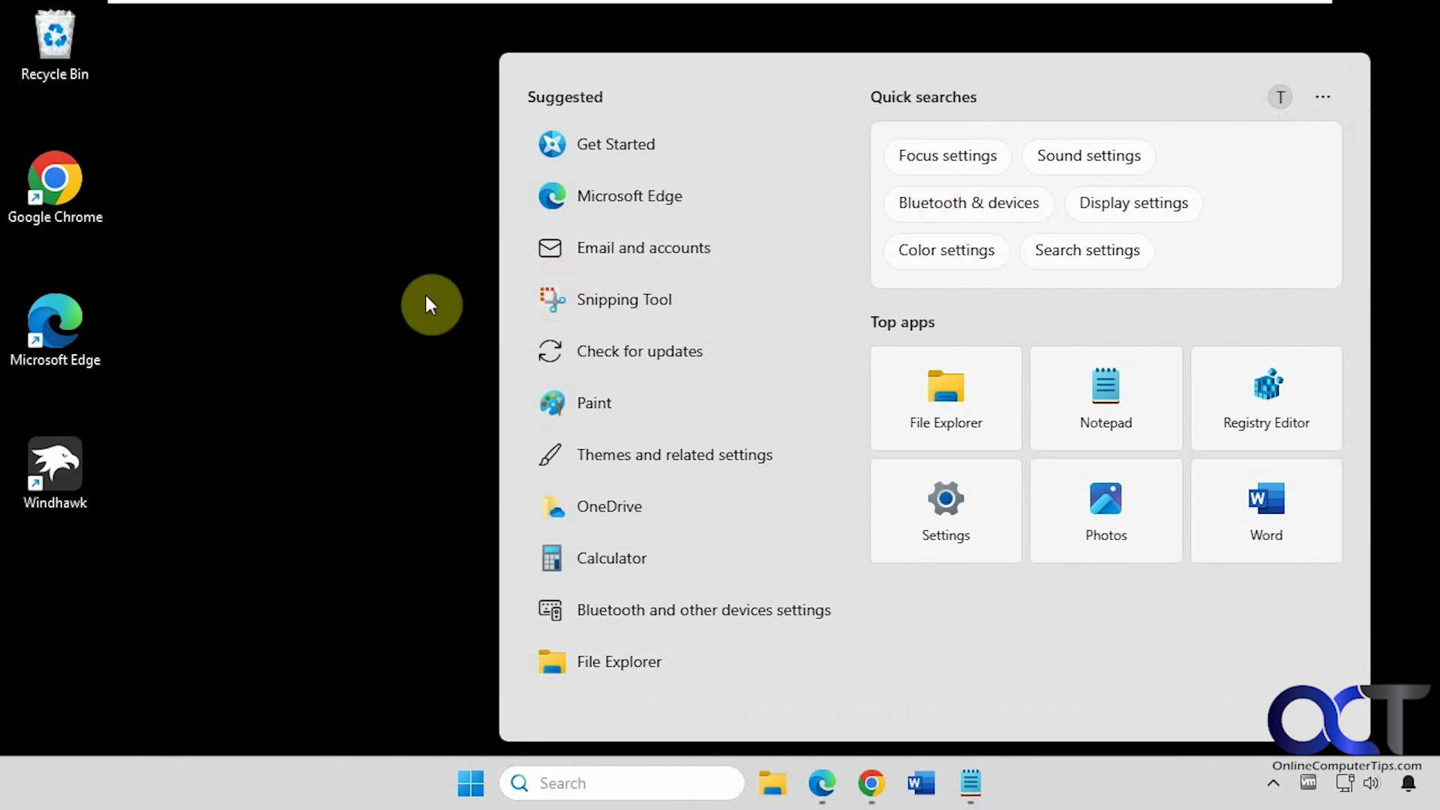
From Data (E:), run Add Copilot to Search.bat as administrator, approving the Run and Yes prompts.
{"action": "key", "text": "super+e"}
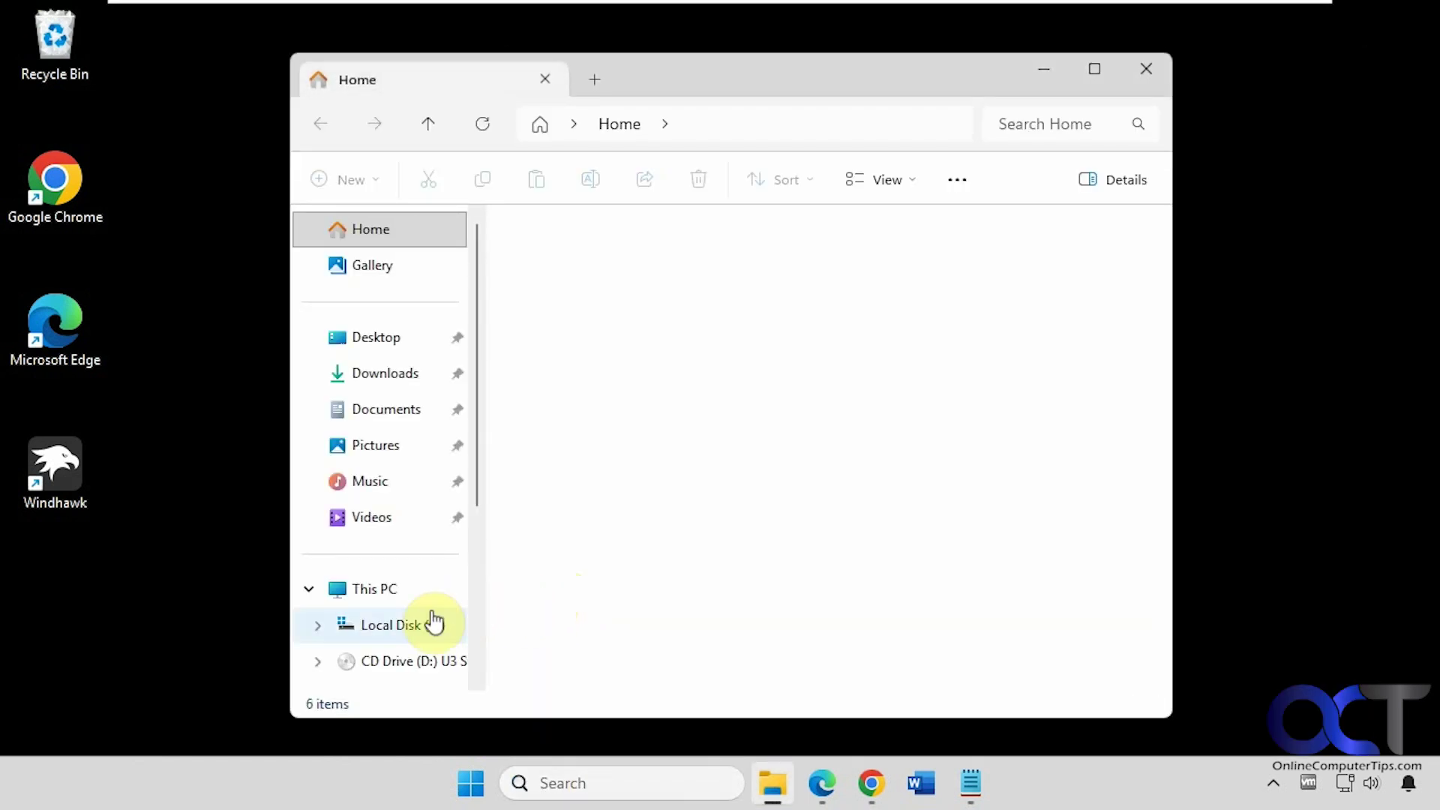
{"action": "scroll", "coordinate": [401, 638], "scroll_direction": "down", "scroll_amount": 2}
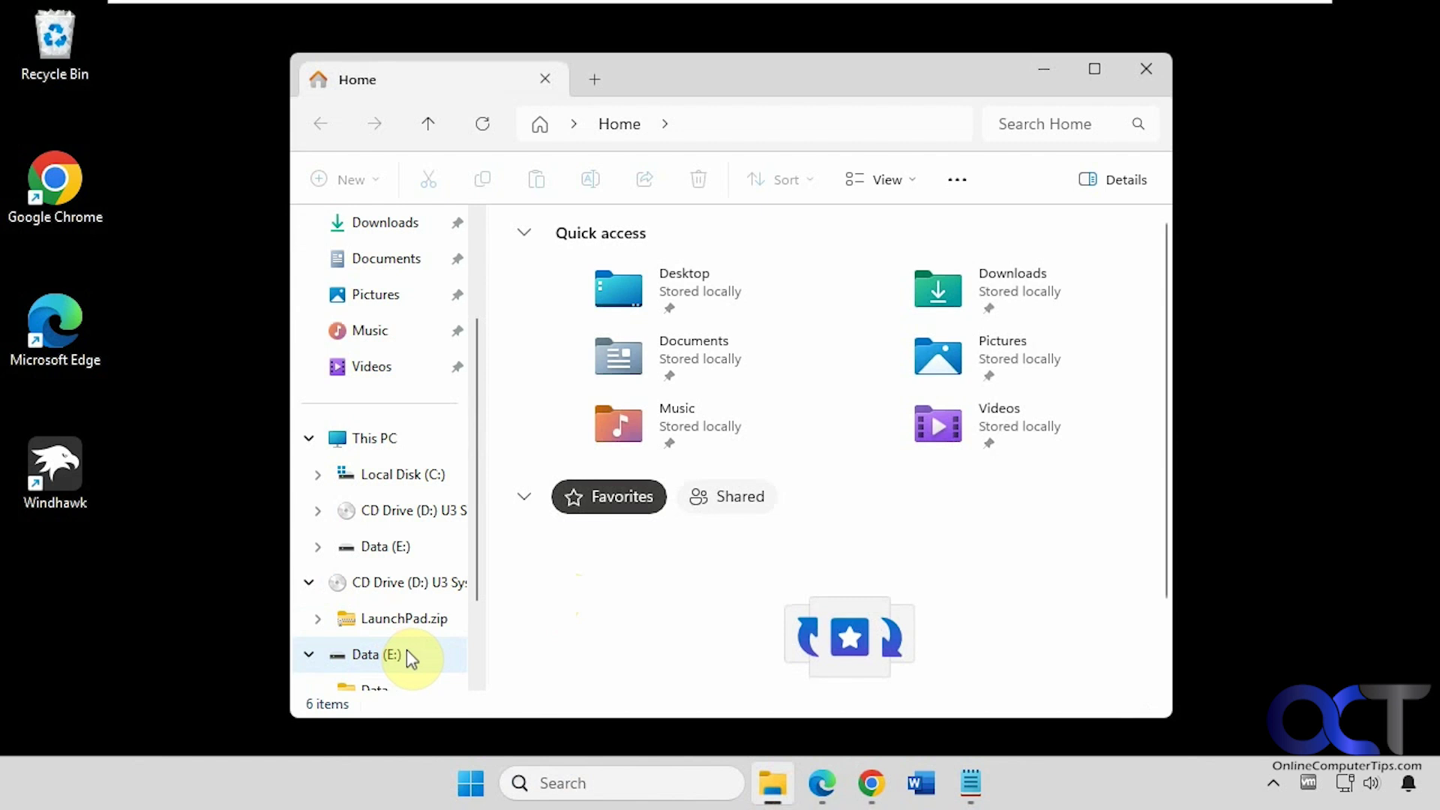
{"action": "left_click", "coordinate": [399, 550]}
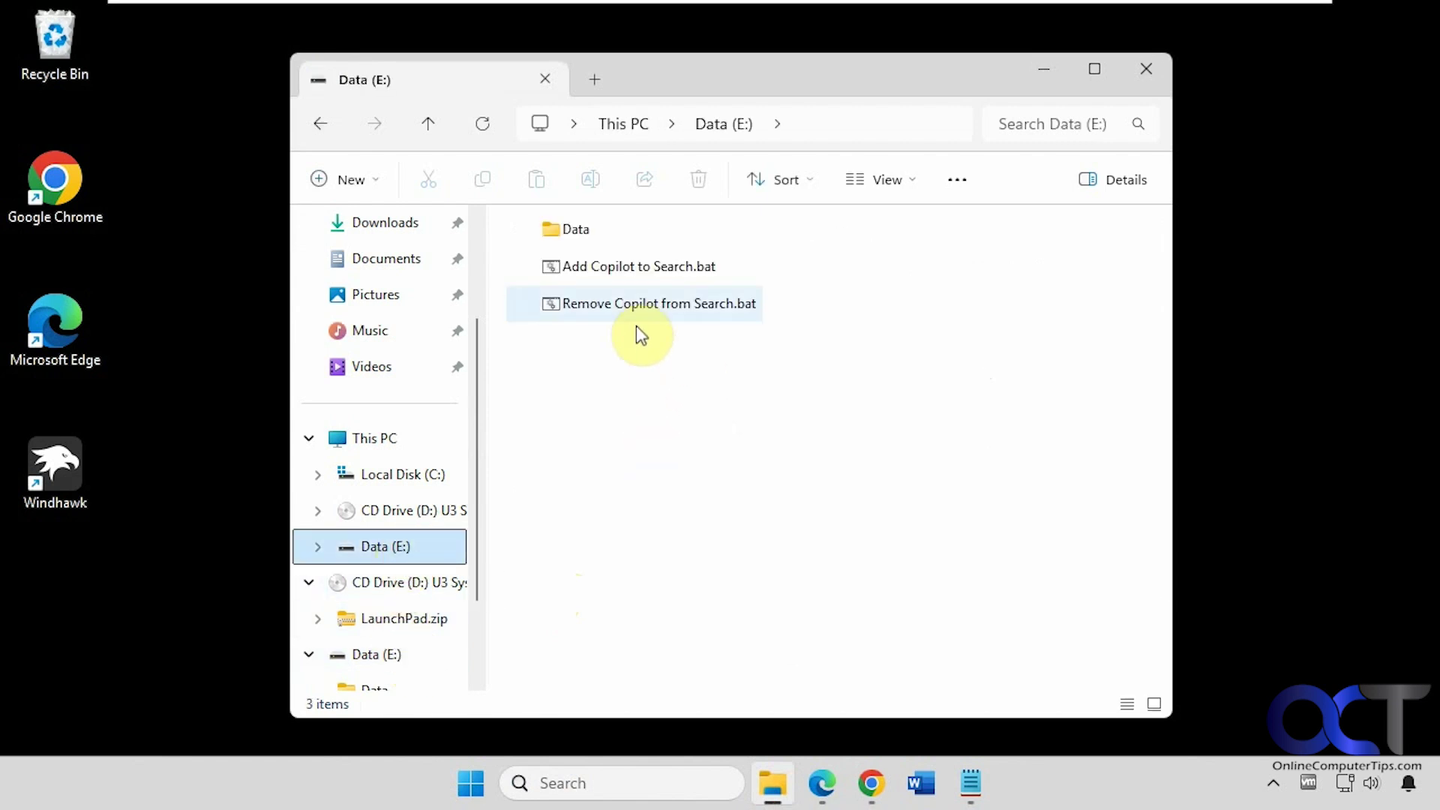
{"action": "left_click", "coordinate": [635, 273]}
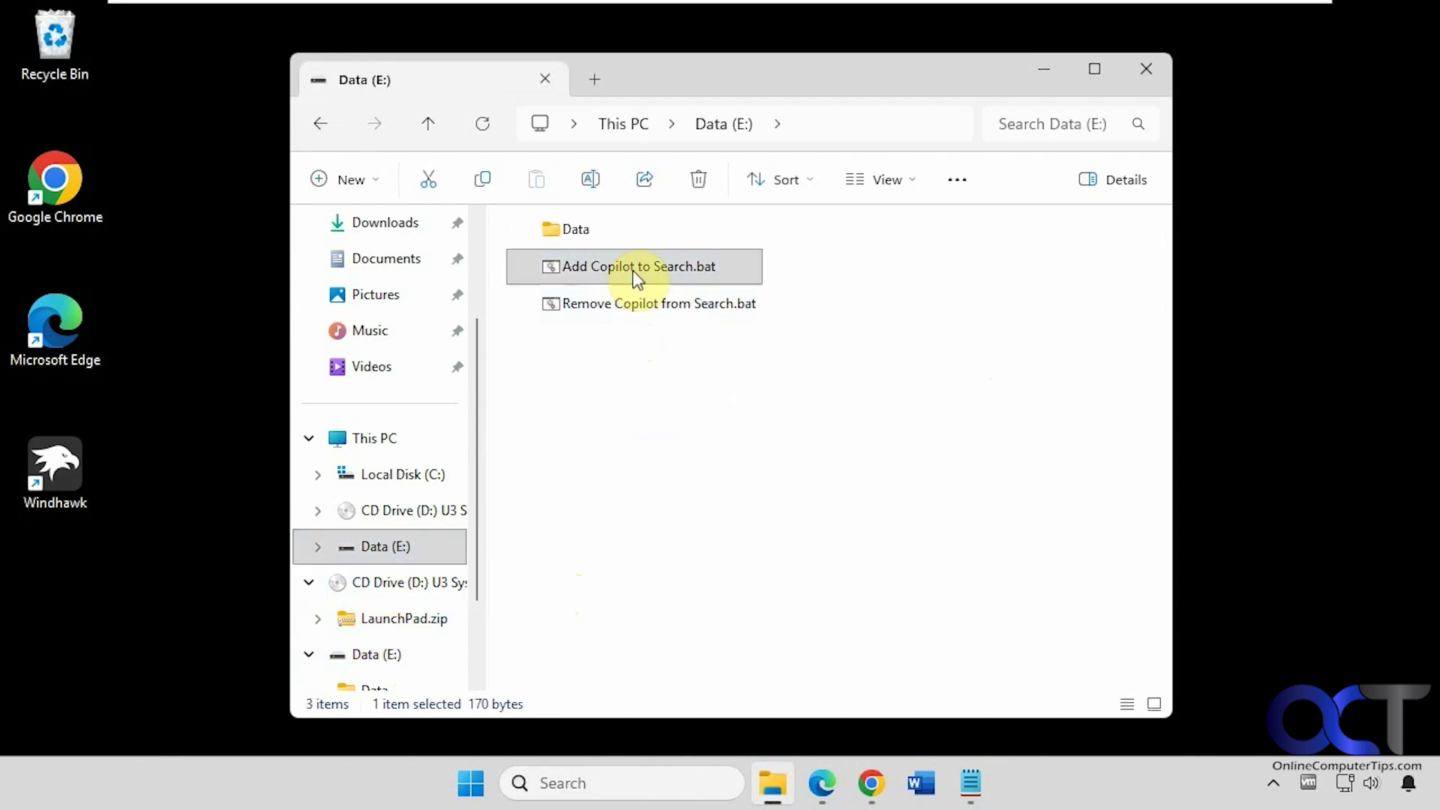
{"action": "right_click", "coordinate": [635, 273]}
{"action": "left_click", "coordinate": [713, 414]}
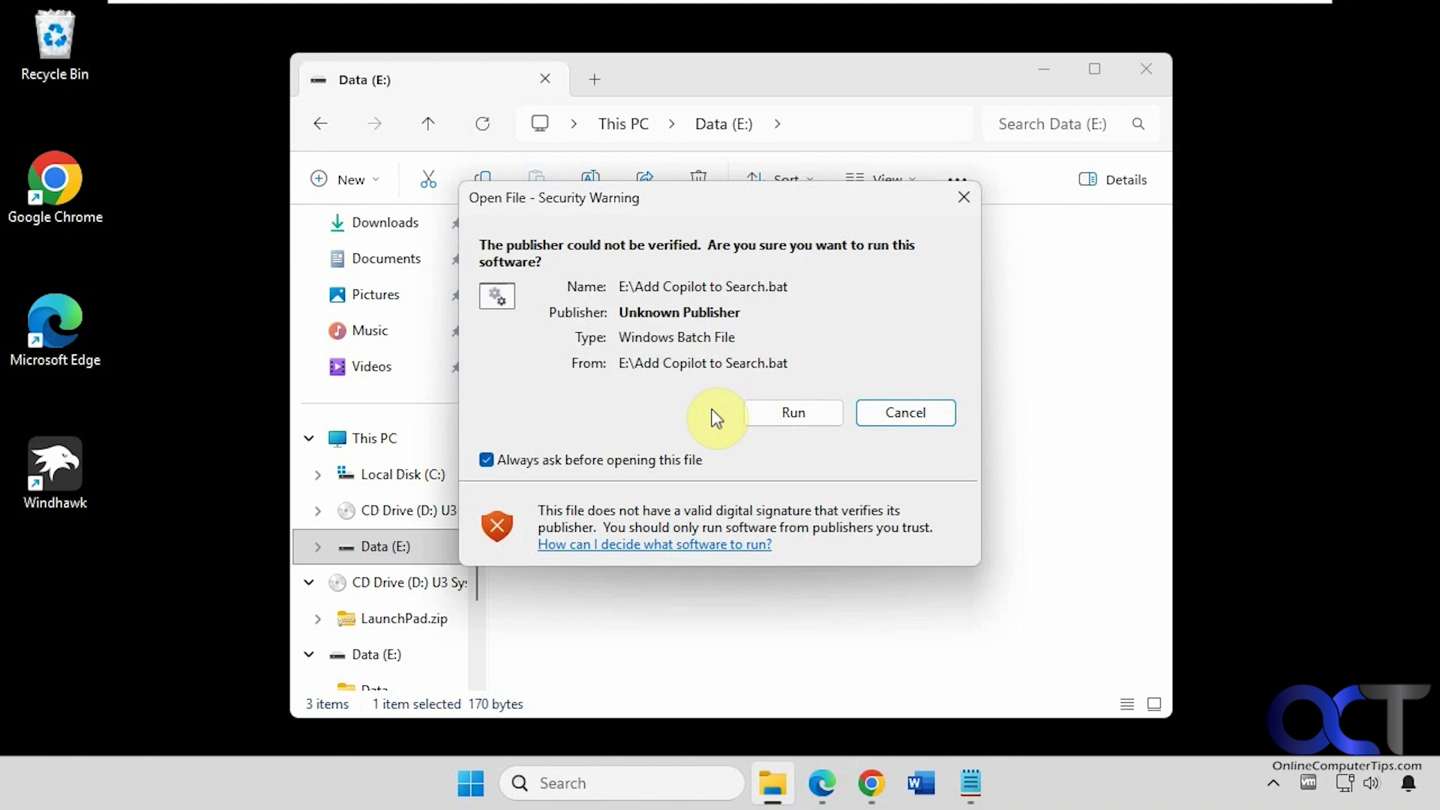
{"action": "left_click", "coordinate": [787, 415]}
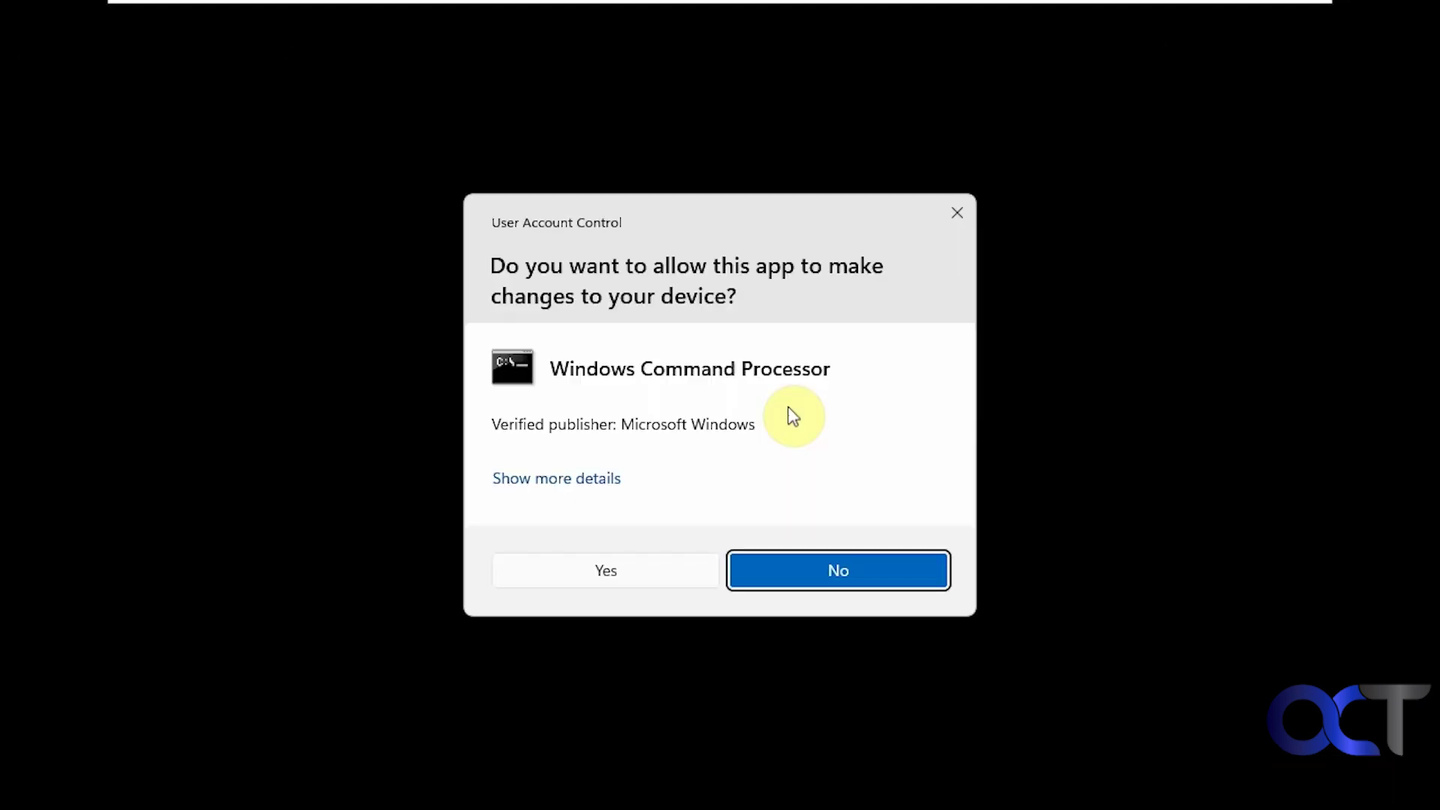
{"action": "left_click", "coordinate": [641, 574]}
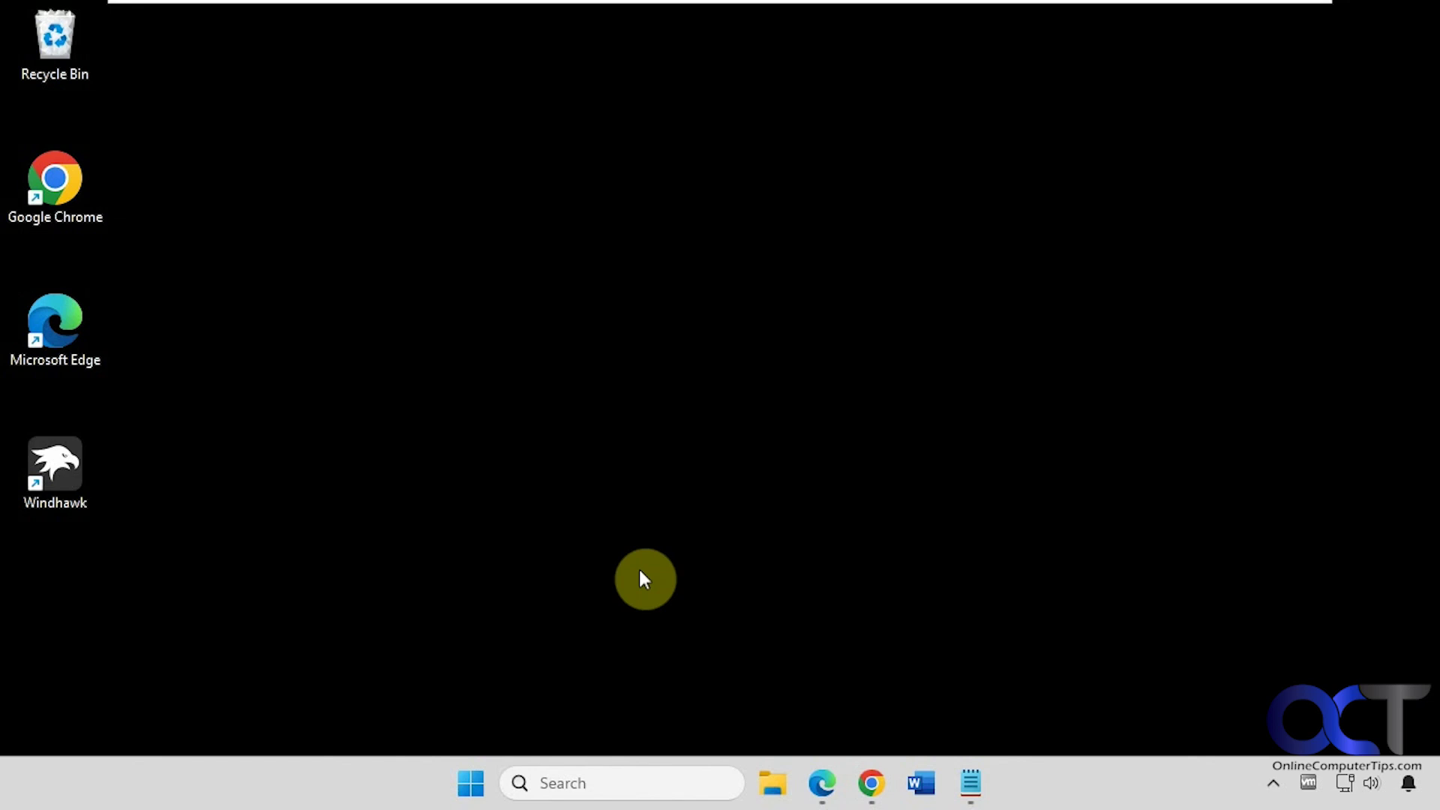
{"action": "left_click", "coordinate": [583, 782]}
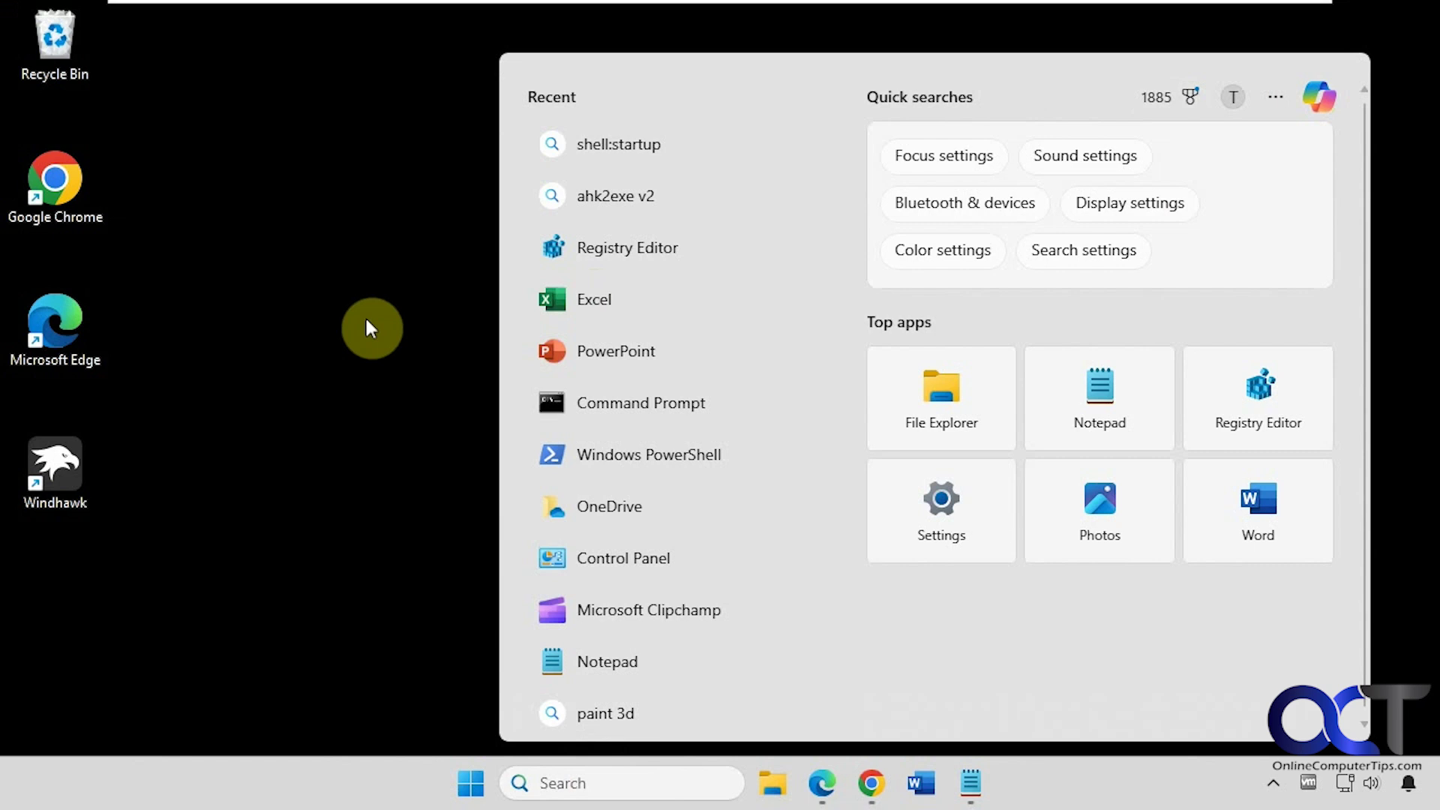
{"action": "left_click", "coordinate": [367, 324]}
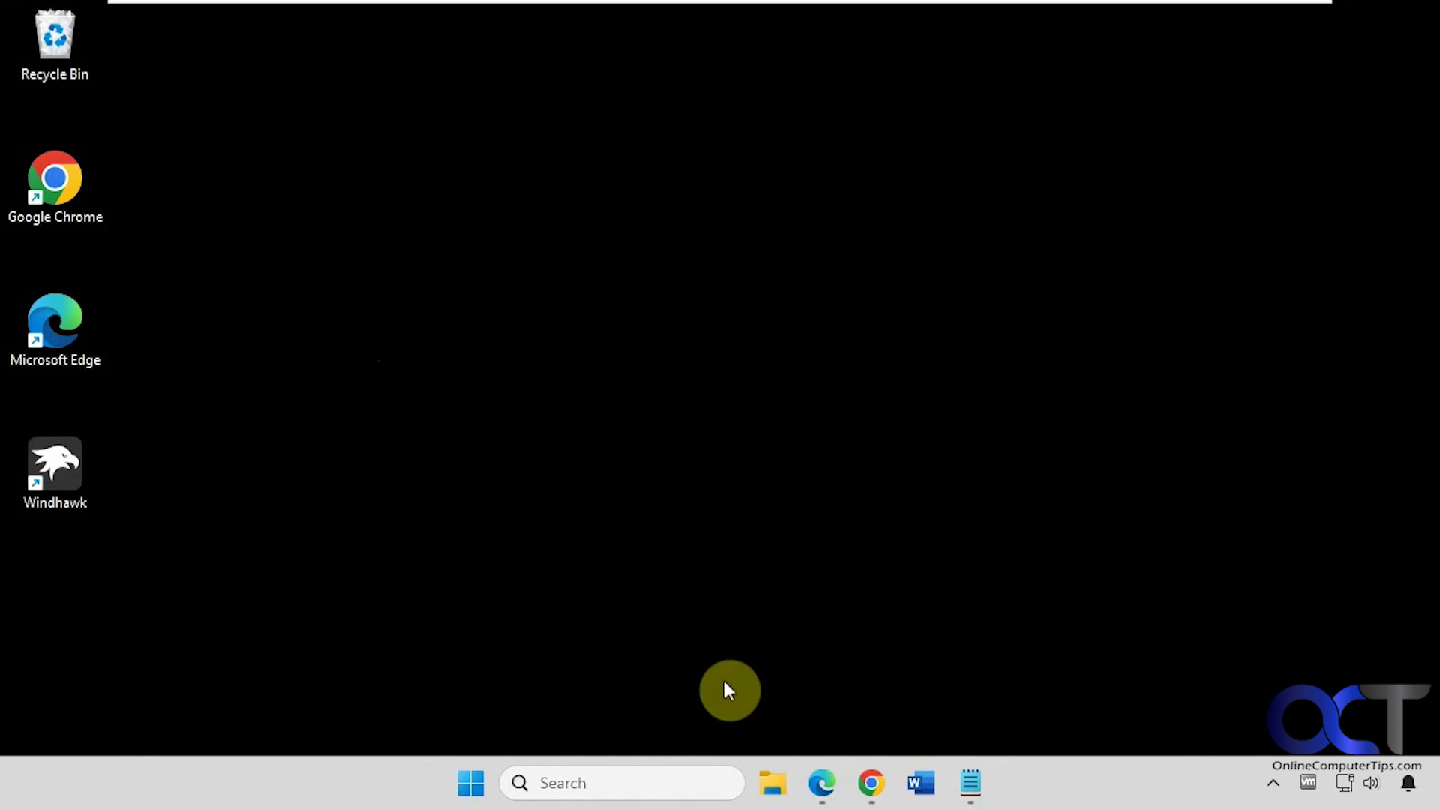
{"action": "left_click", "coordinate": [611, 780]}
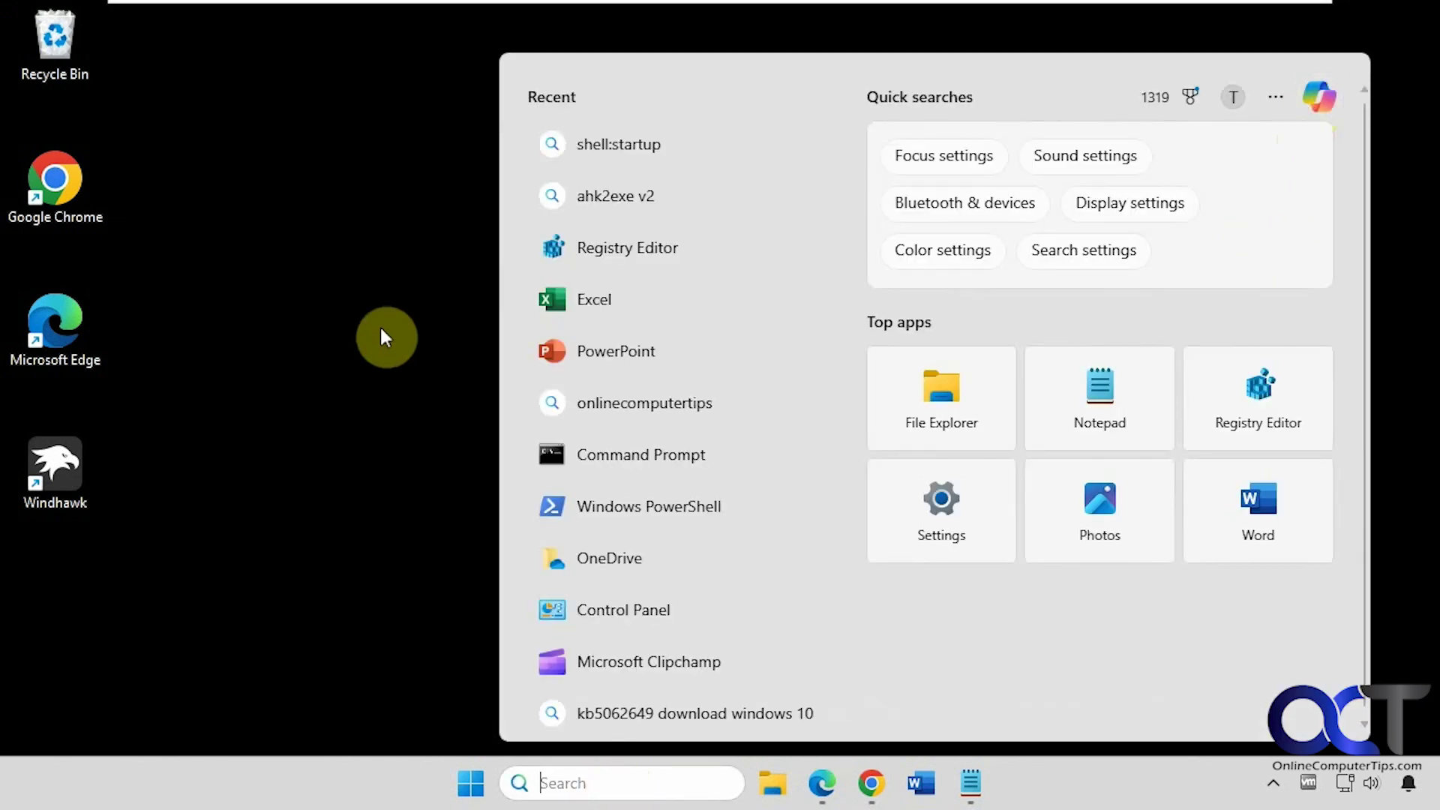
{"action": "left_click", "coordinate": [367, 331]}
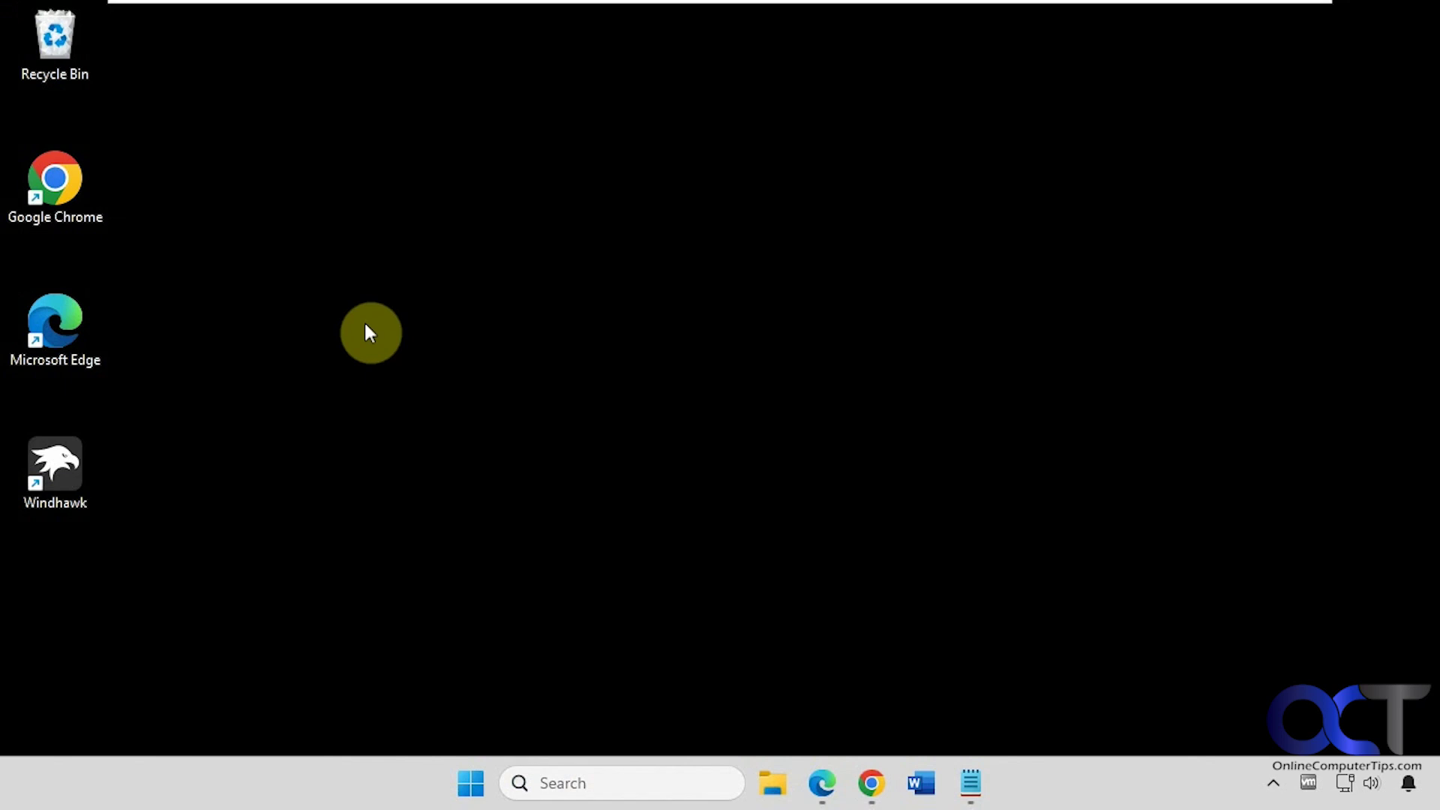